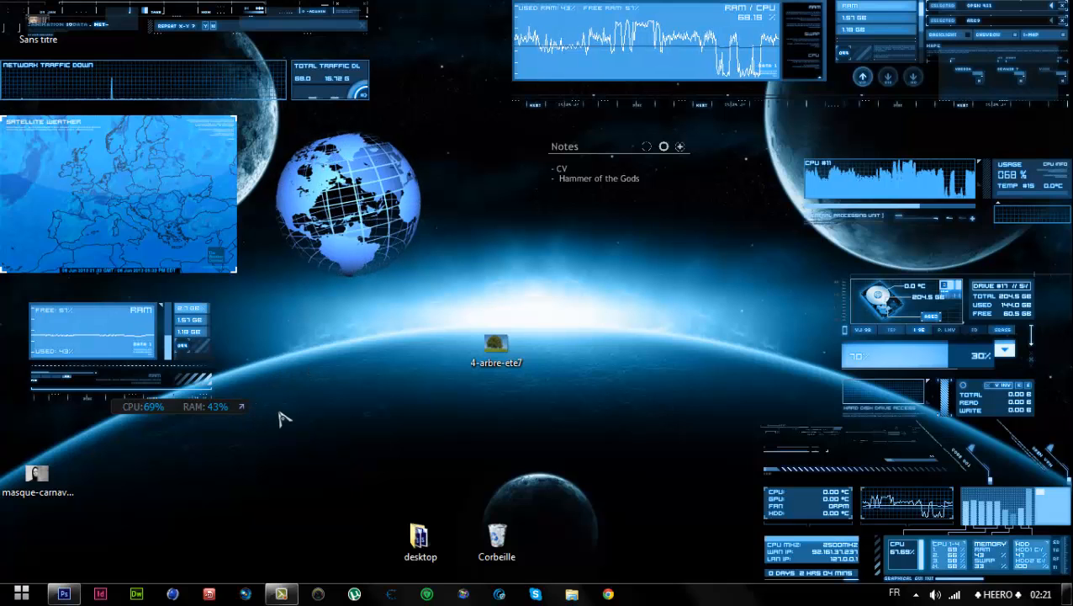
Preview the 4-arbre-ete7 picture from the desktop in the photo viewer, and close it
click(241, 408)
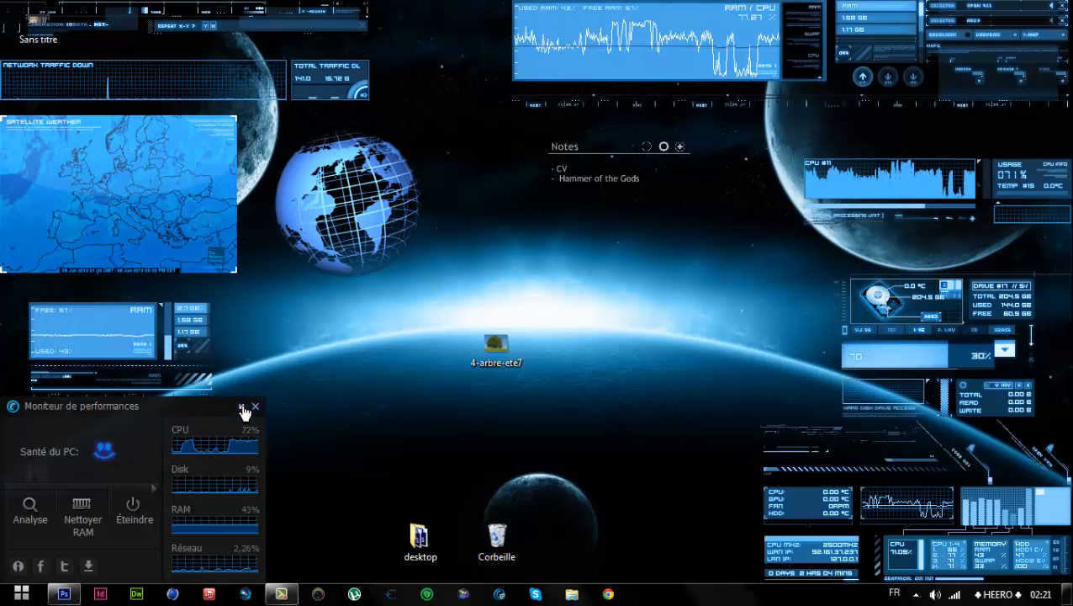
double_click(498, 360)
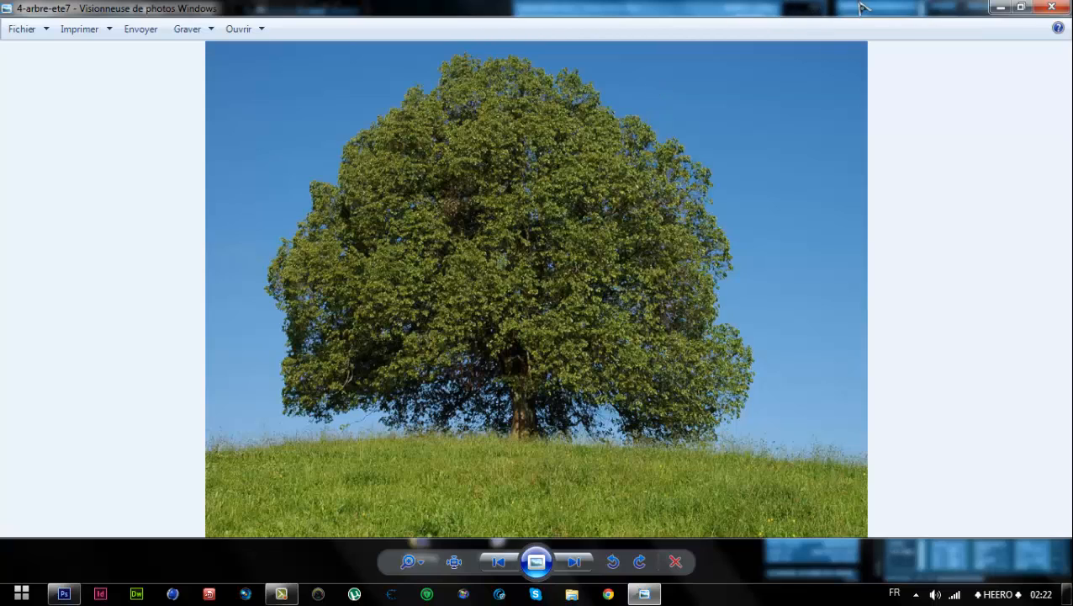
click(1051, 8)
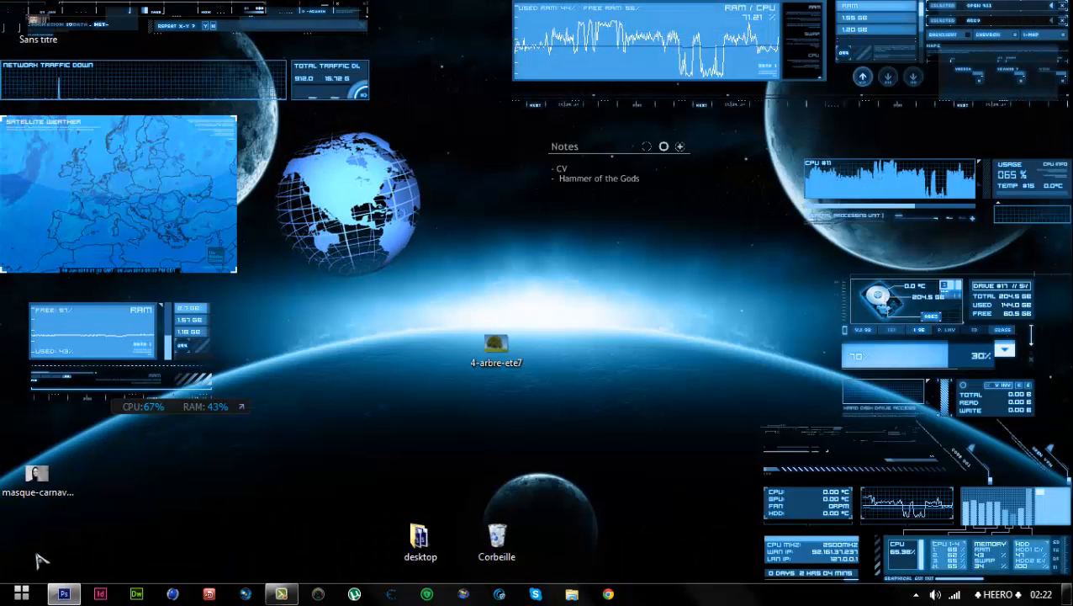
Switch to Photoshop, open the image 4-arbre-ete7 from the desktop and hide the grid overlay
click(64, 593)
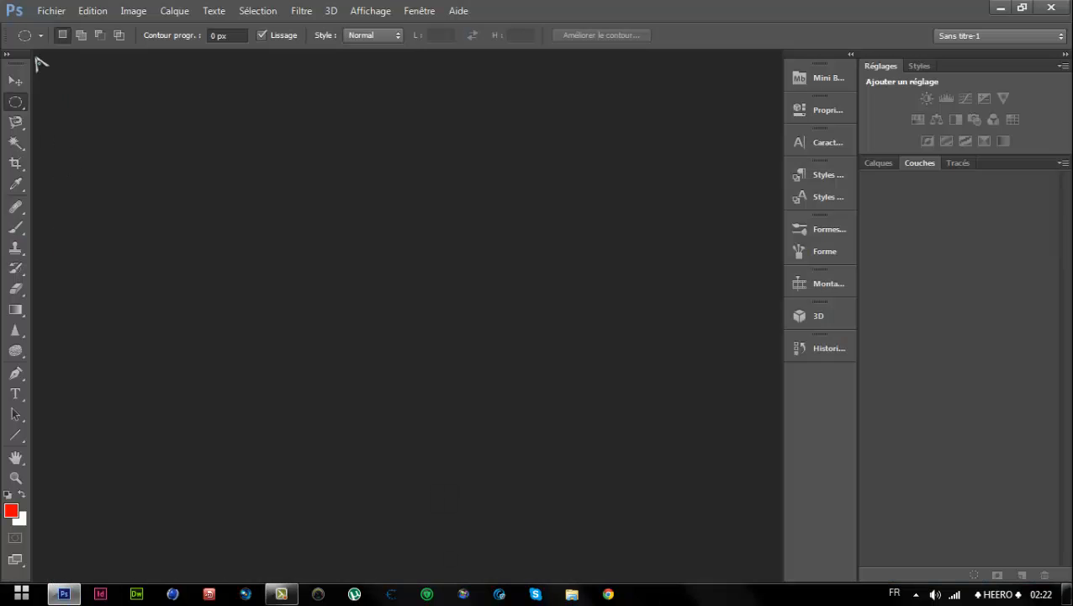
click(49, 11)
click(60, 42)
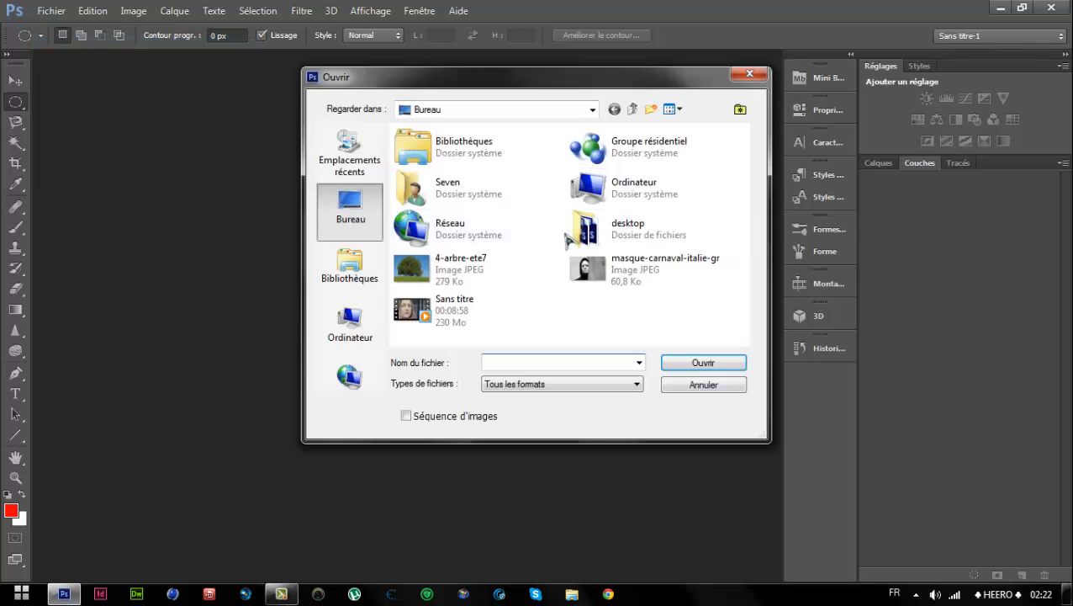
double_click(470, 289)
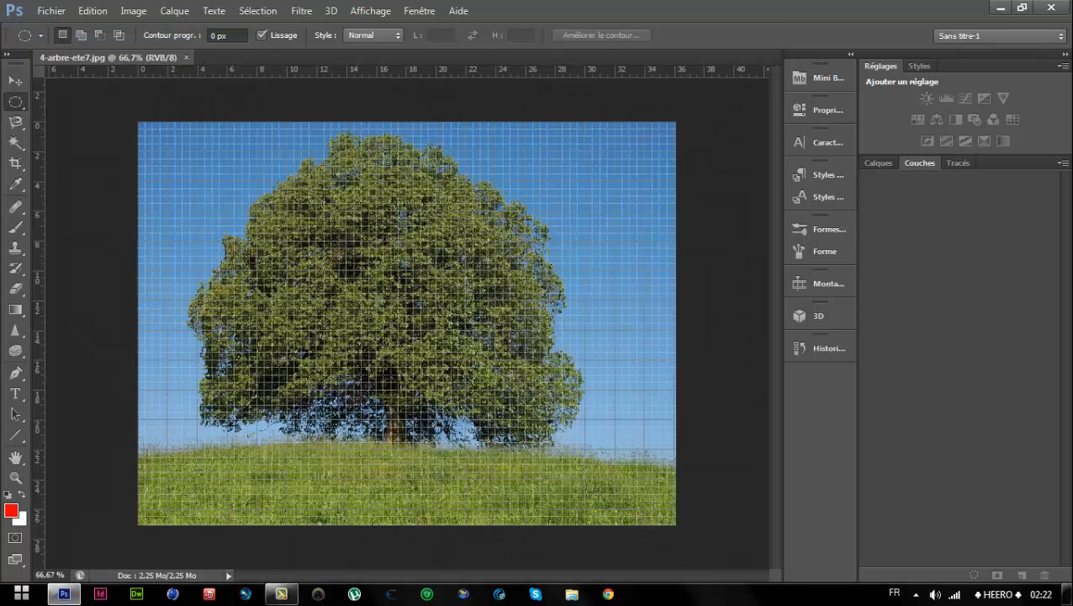
key(ctrl+h)
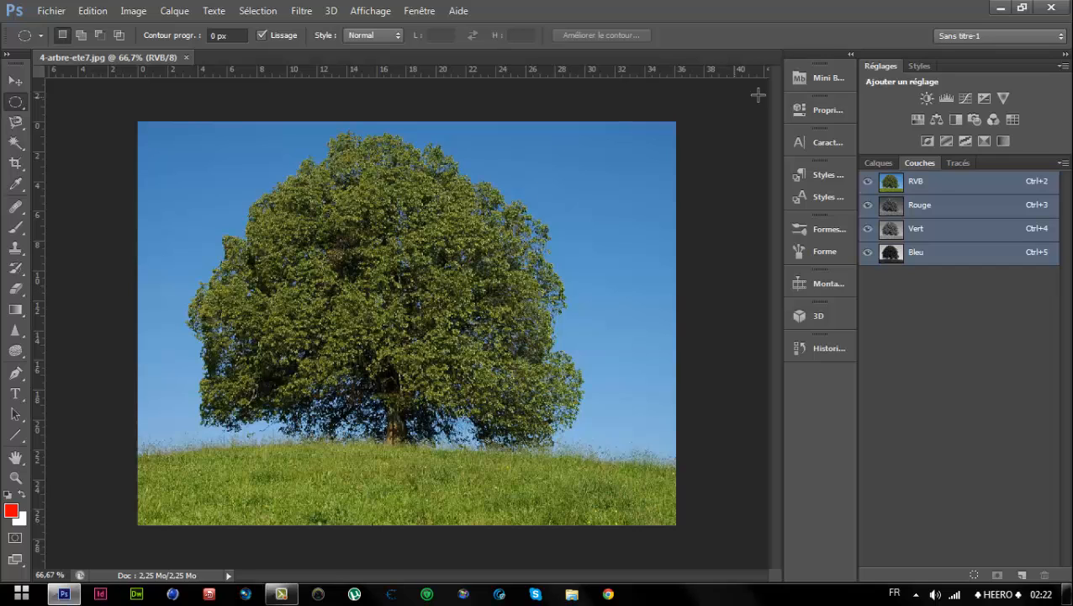
Convert the locked Arrière-plan background into a normal layer named Calque 0
click(880, 162)
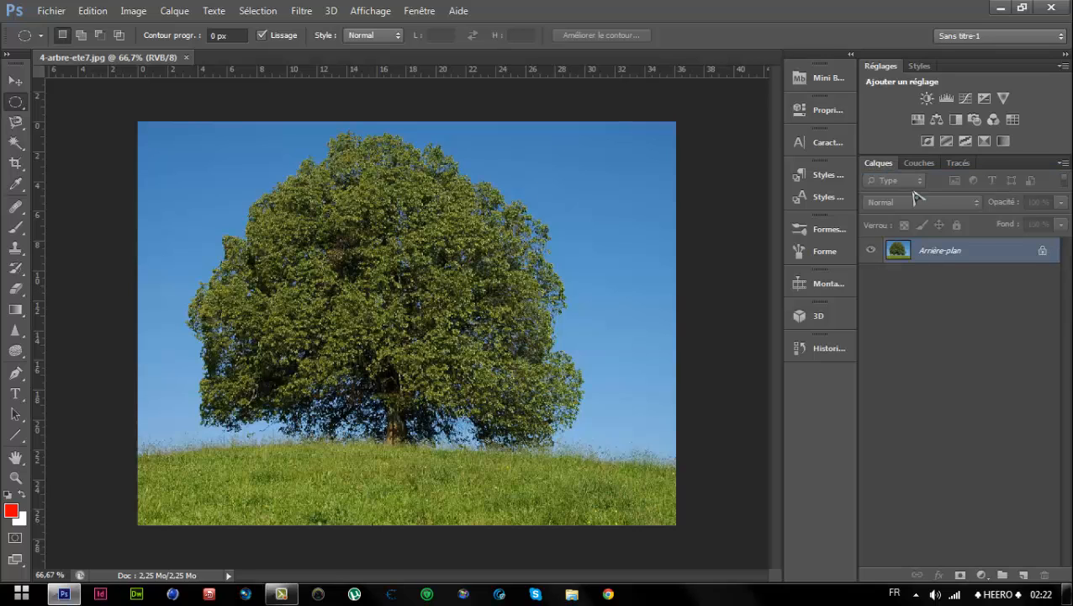
double_click(1043, 258)
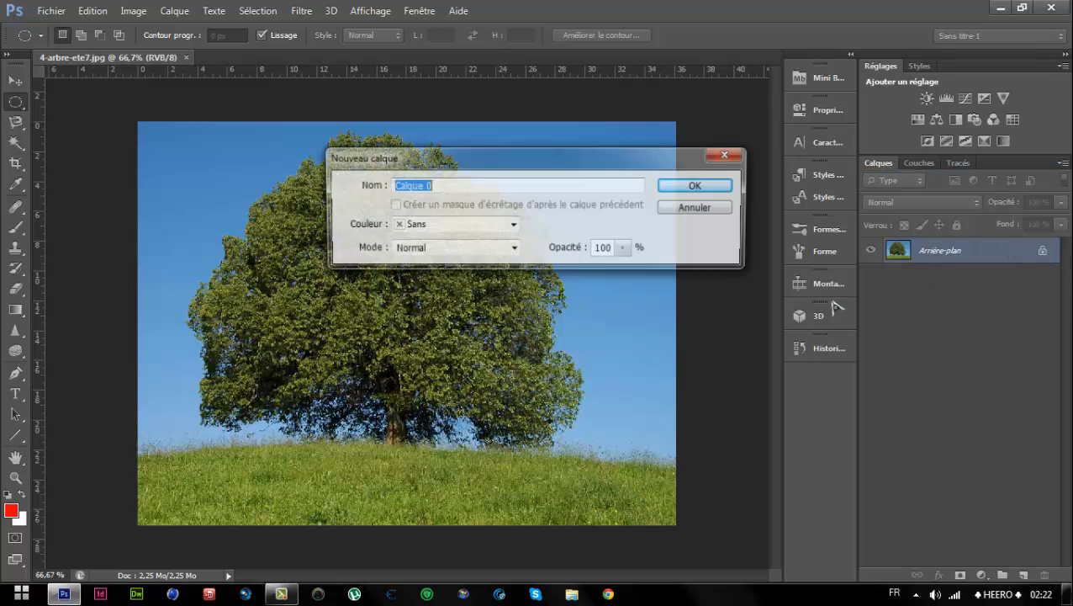
click(688, 186)
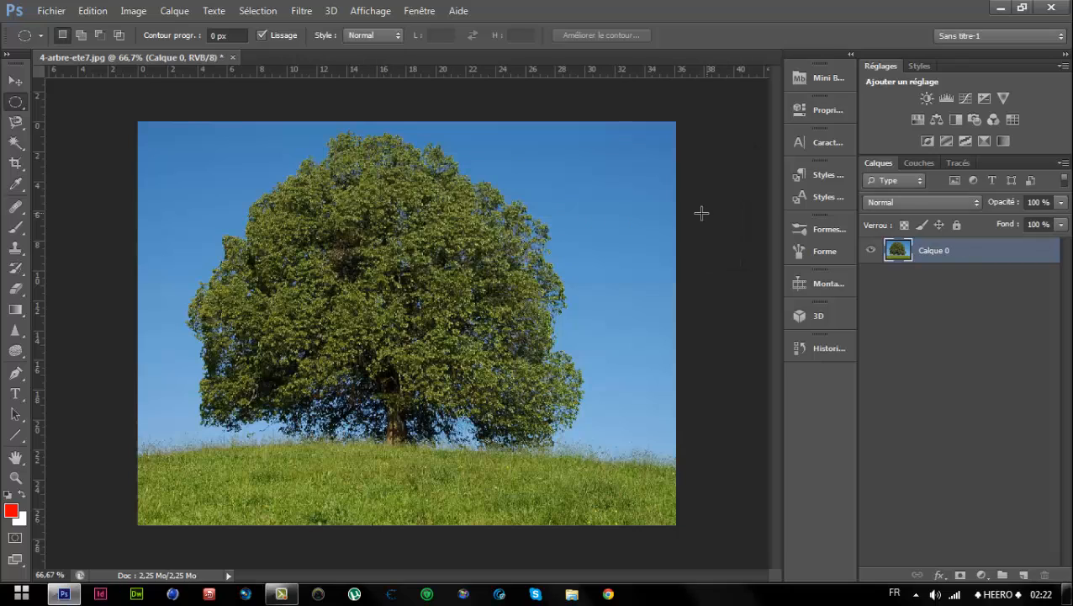
Compare the Rouge, Vert and Bleu channels one at a time, and duplicate the Bleu channel
click(926, 165)
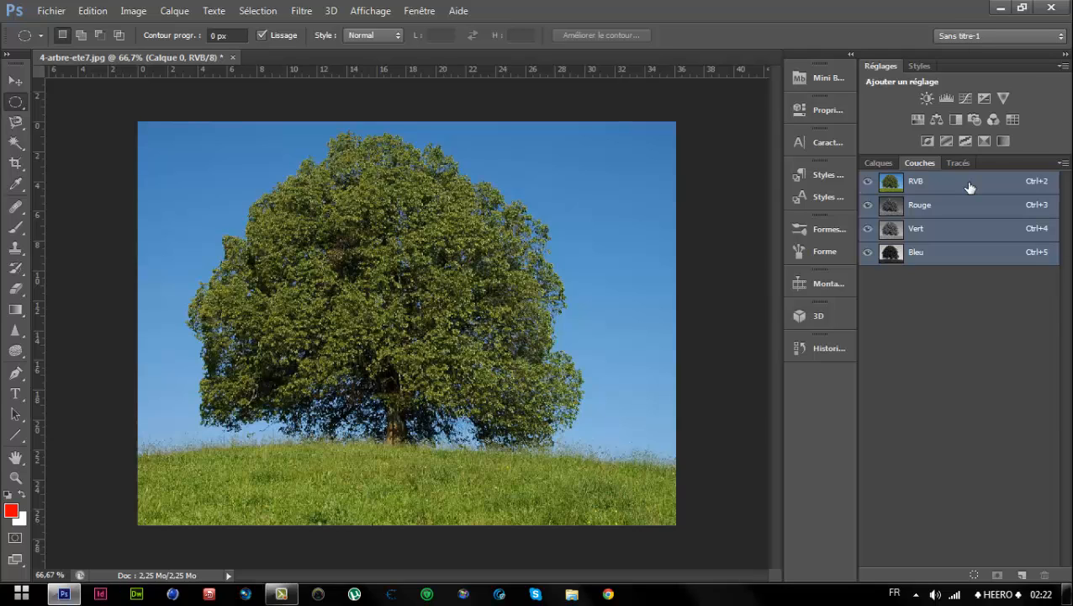
click(917, 252)
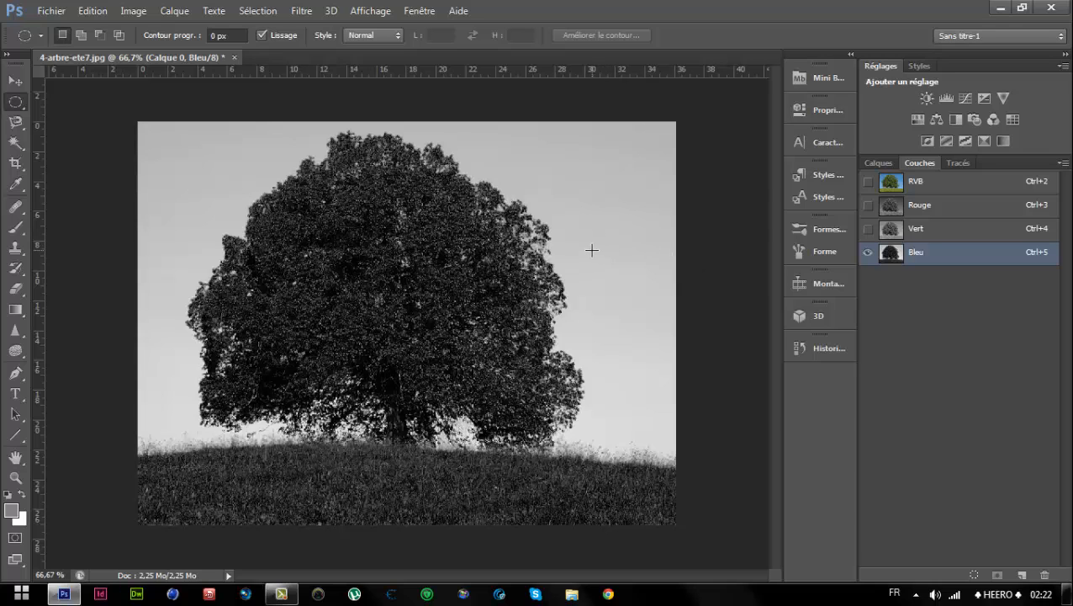
click(890, 210)
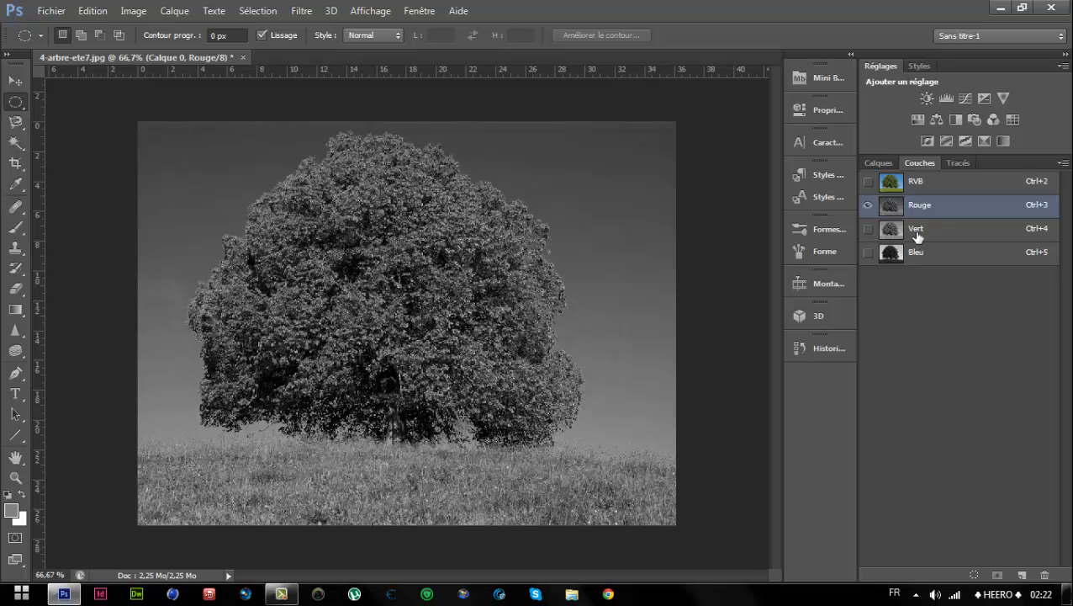
click(918, 231)
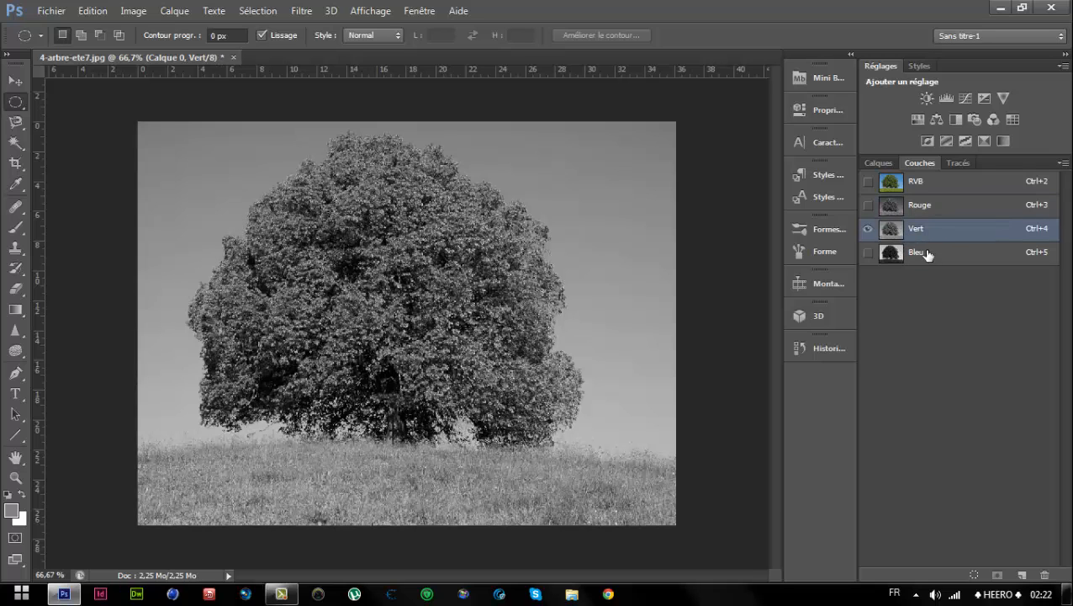
click(927, 254)
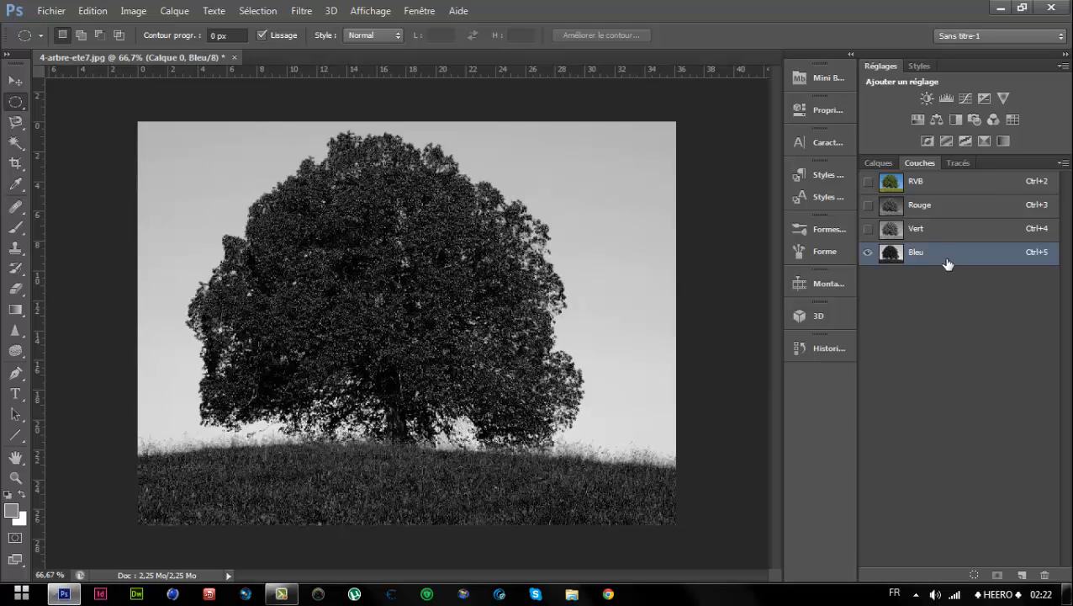
drag(937, 259, 1023, 575)
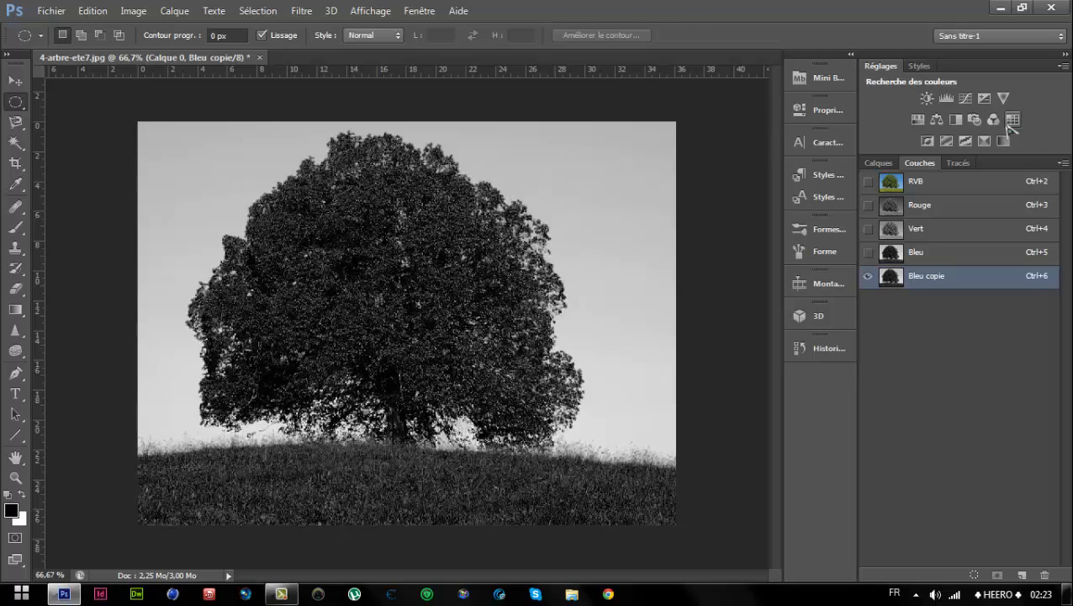
click(947, 98)
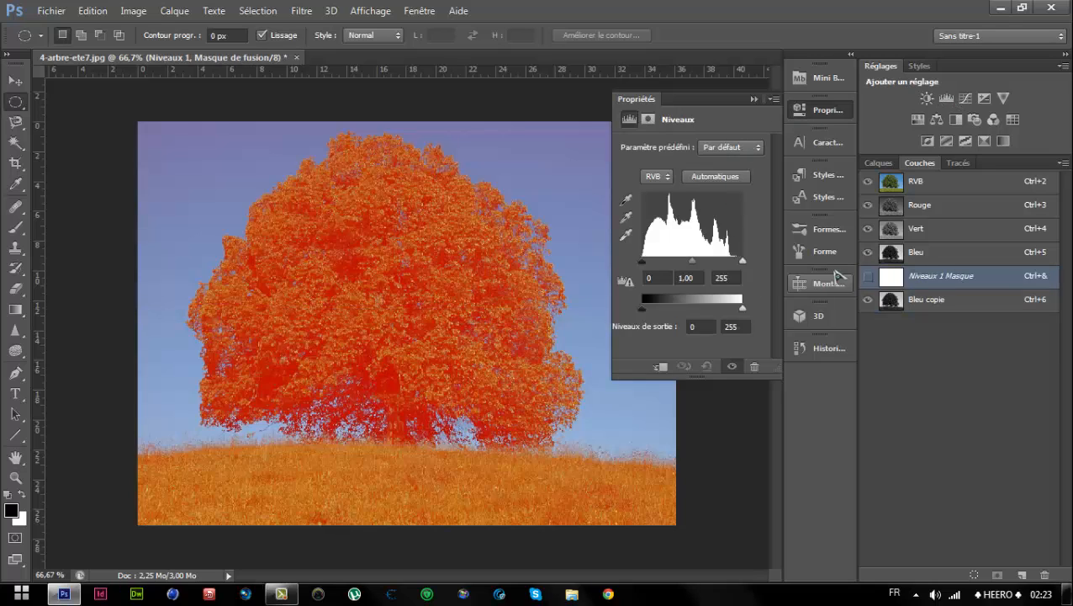
click(756, 366)
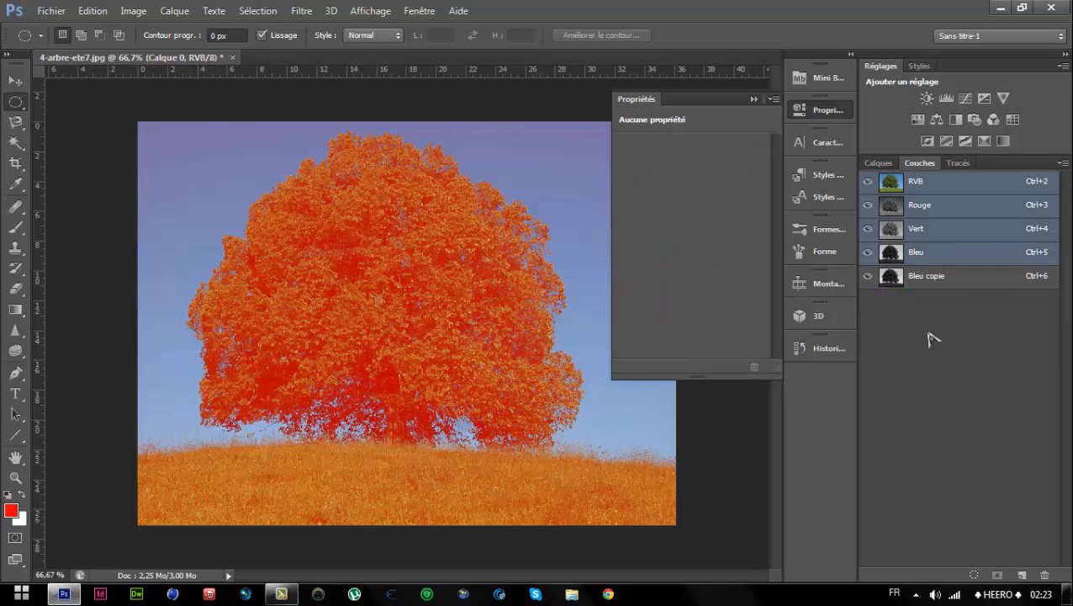
click(909, 277)
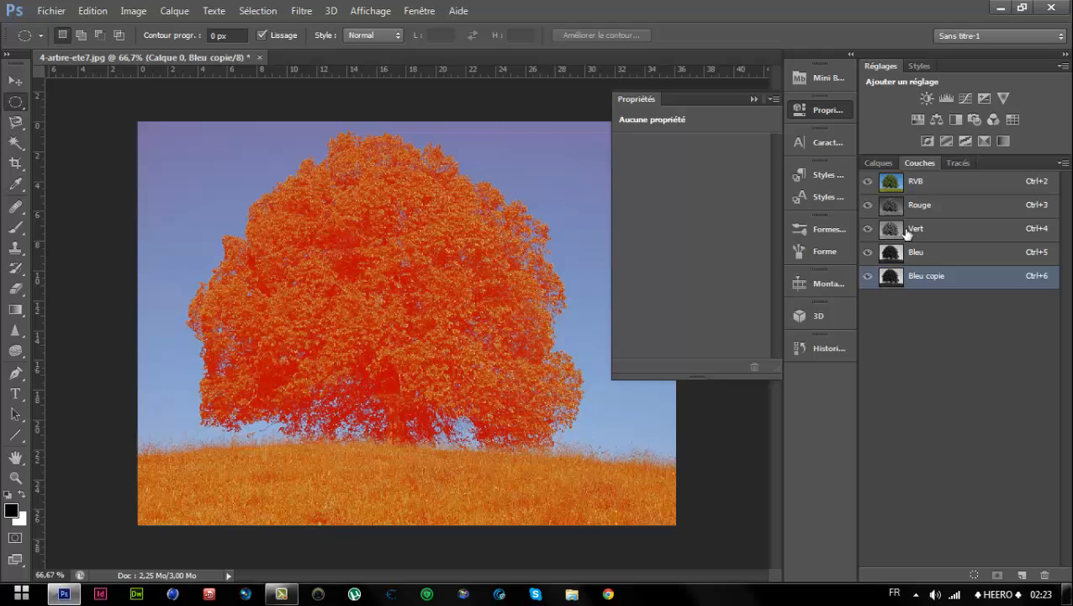
click(868, 182)
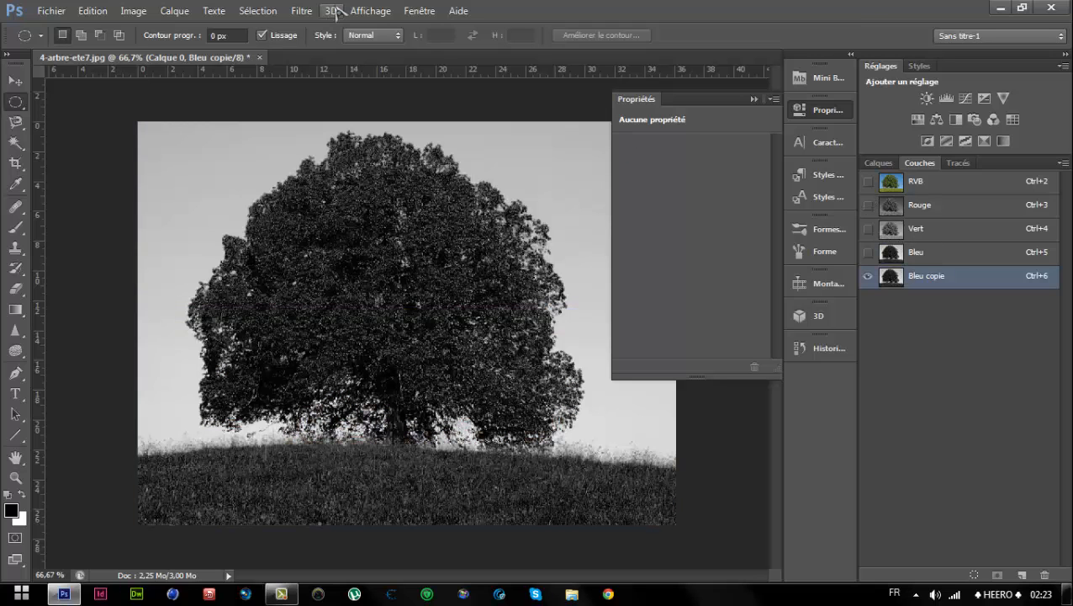
Apply a Levels correction to the Bleu copie channel with input black point 82 and white point 196
click(133, 10)
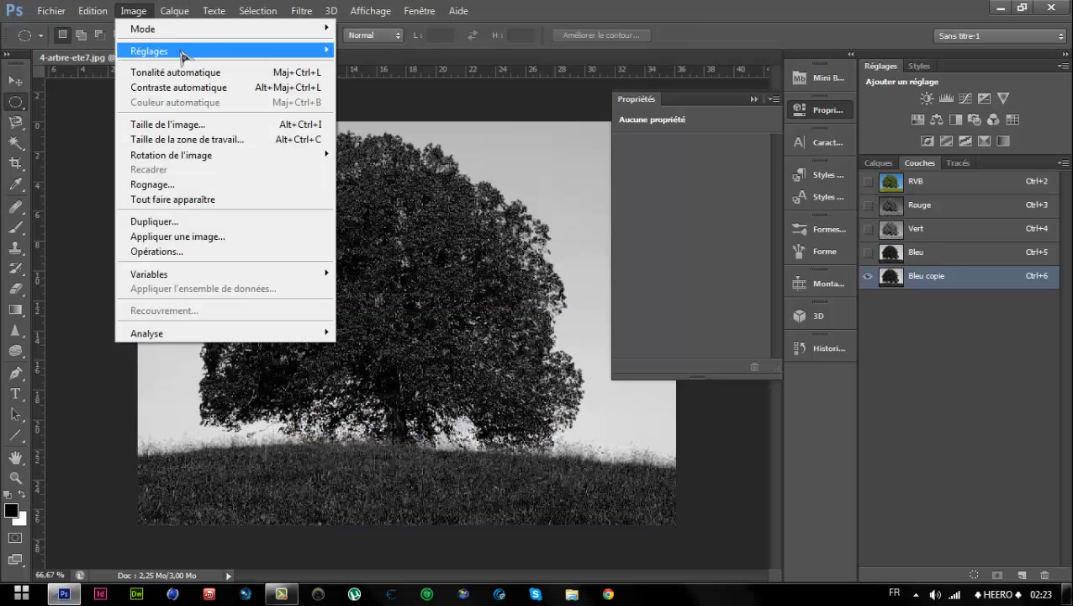
mouse_move(180, 51)
click(367, 65)
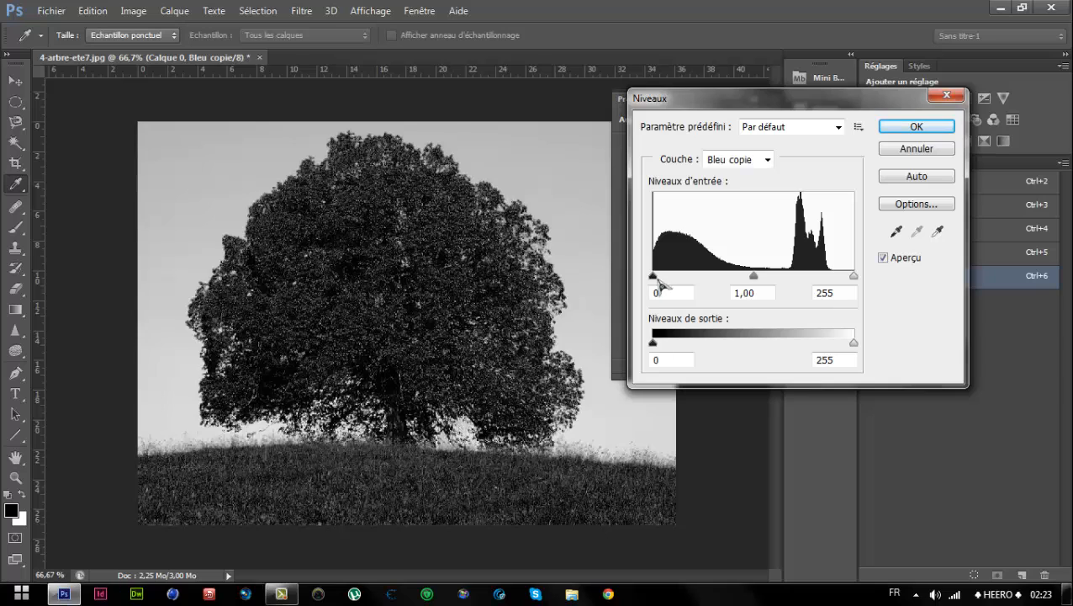
drag(658, 285, 694, 287)
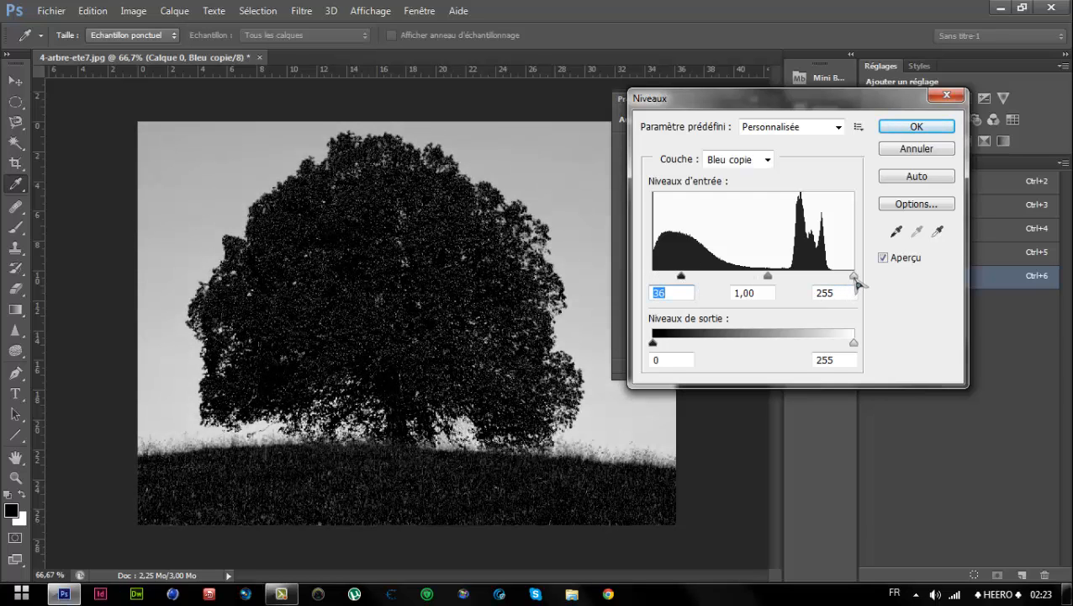
drag(857, 280, 795, 280)
drag(683, 280, 730, 284)
drag(795, 280, 760, 286)
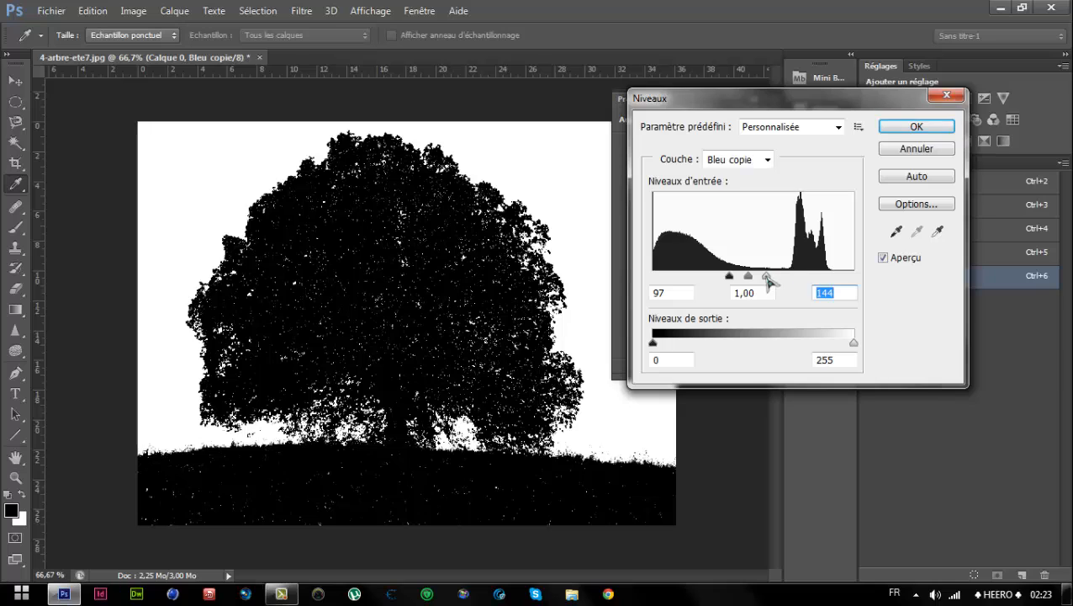
drag(769, 279, 808, 281)
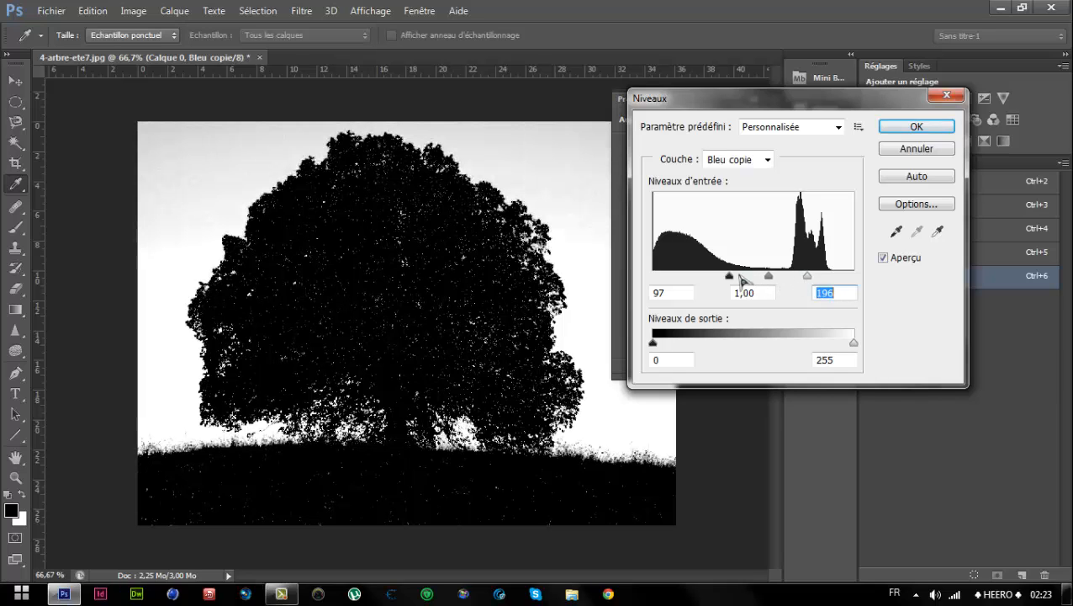
mouse_move(729, 279)
mouse_down()
mouse_move(706, 283)
mouse_move(722, 283)
mouse_up()
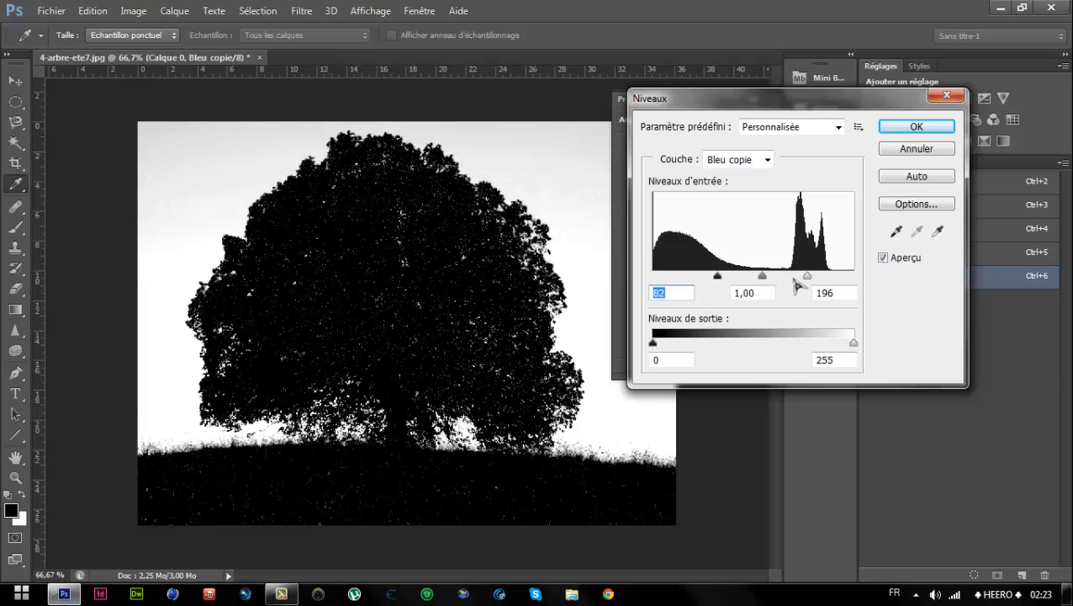
click(892, 133)
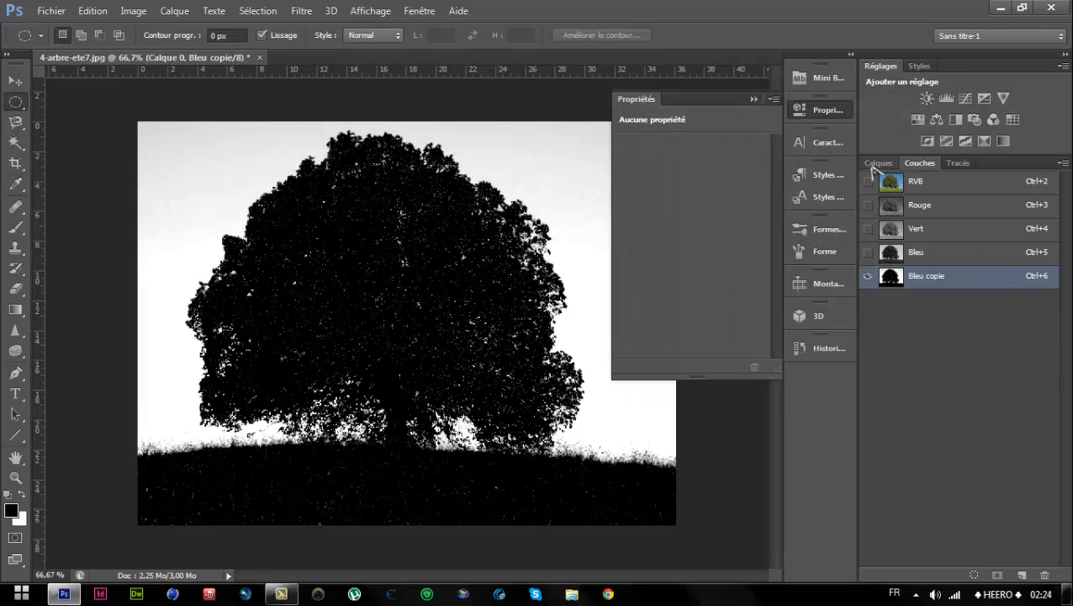
Load the Bleu copie channel as a selection and make Calque 0 active, with the Properties panel collapsed
click(268, 10)
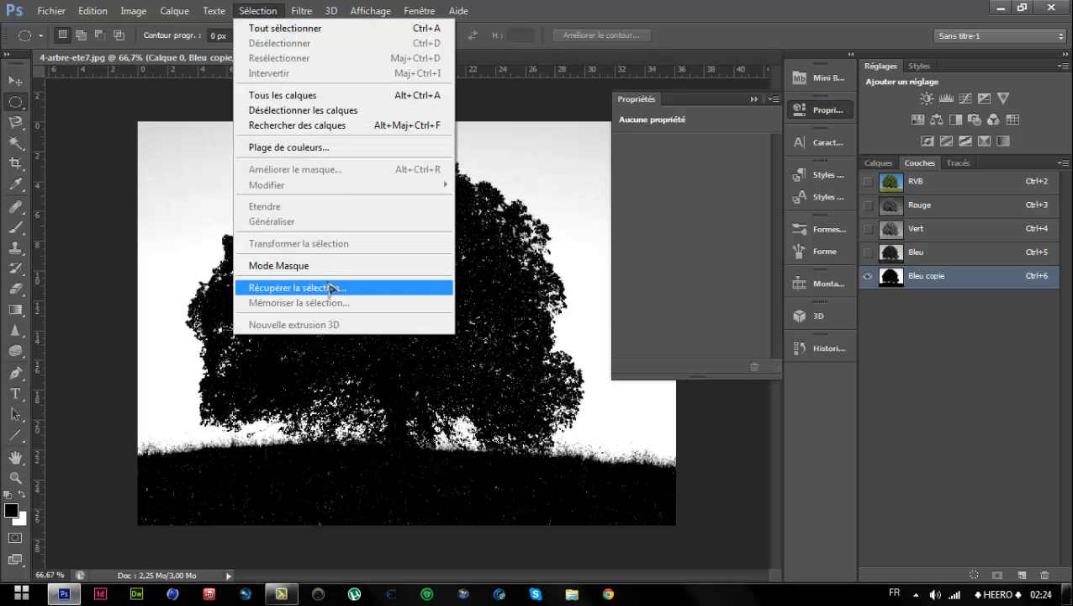
click(332, 289)
click(643, 162)
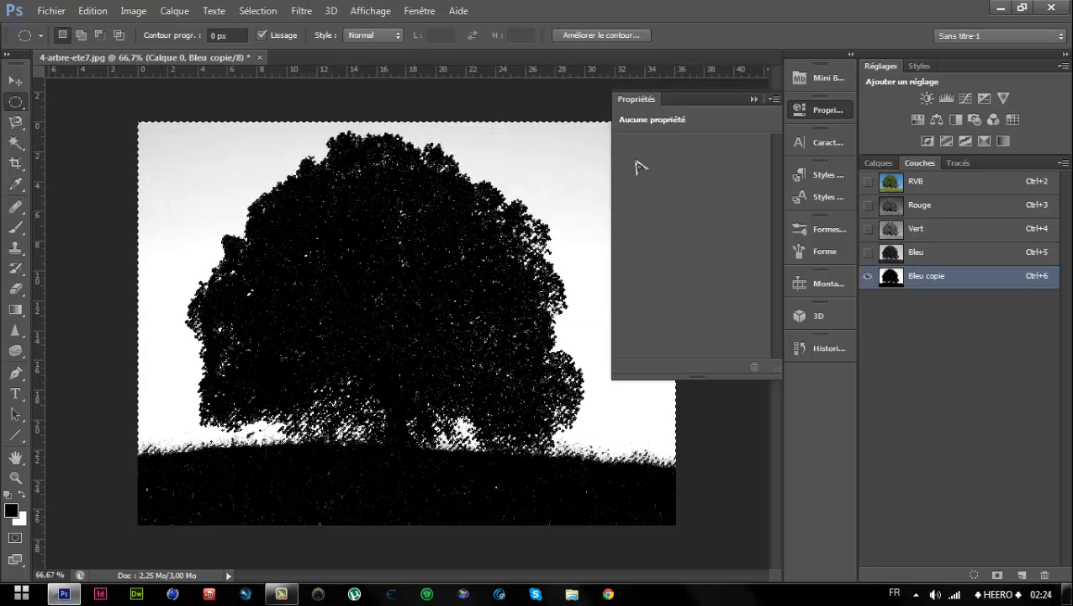
click(878, 162)
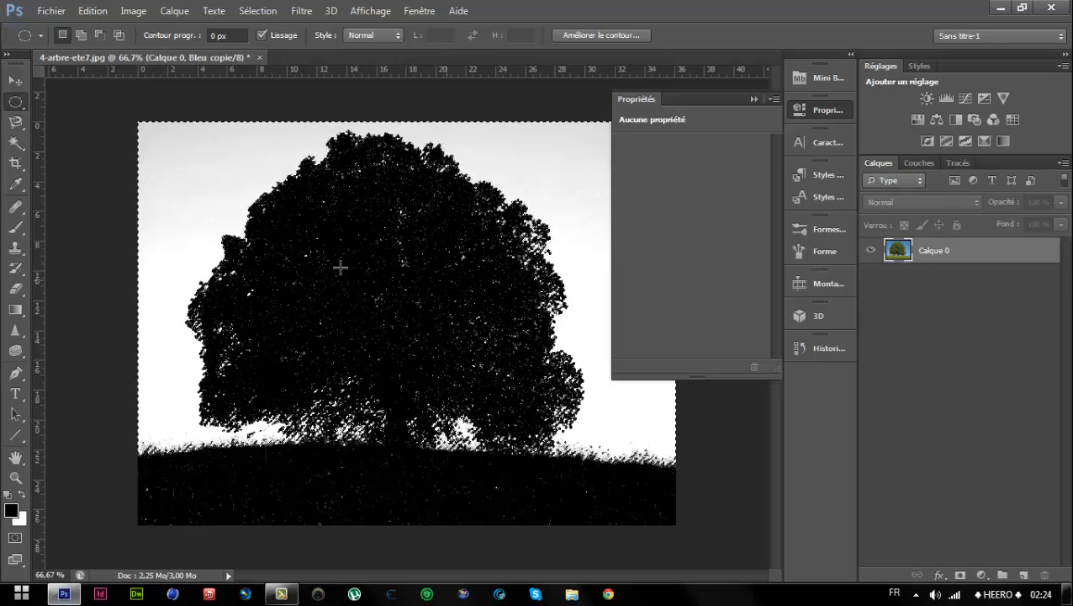
click(967, 252)
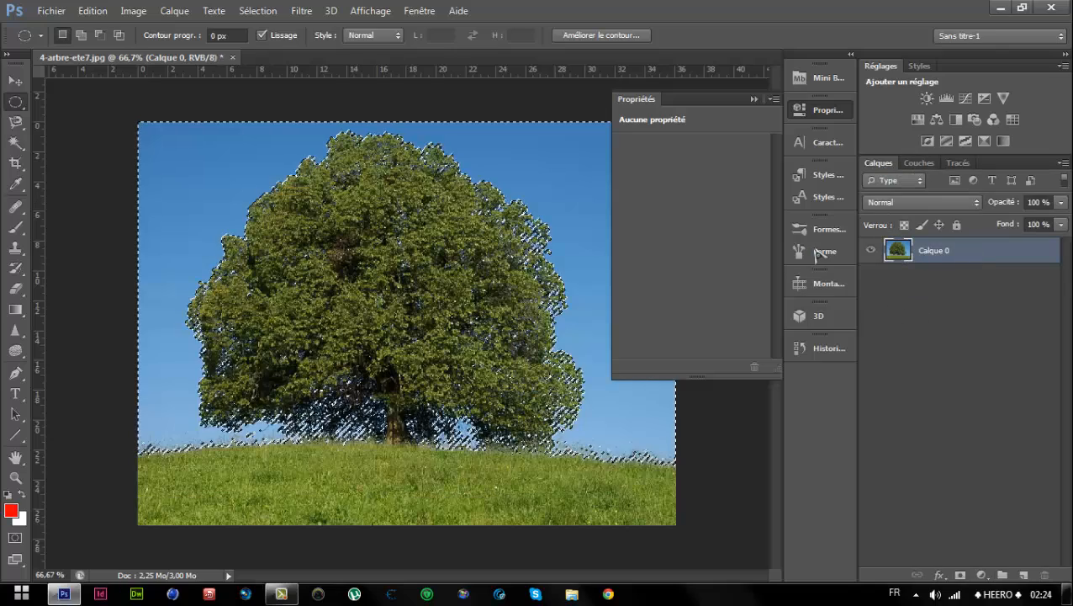
click(754, 99)
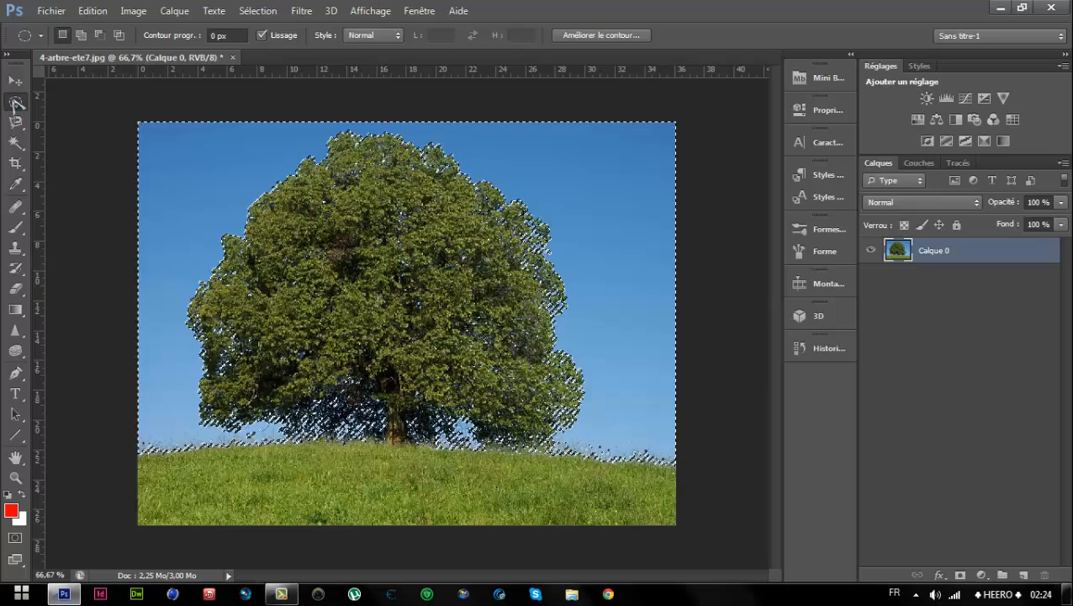
Invert the selection to cover the tree and grass, and add it to Calque 0 as a layer mask
right_click(337, 234)
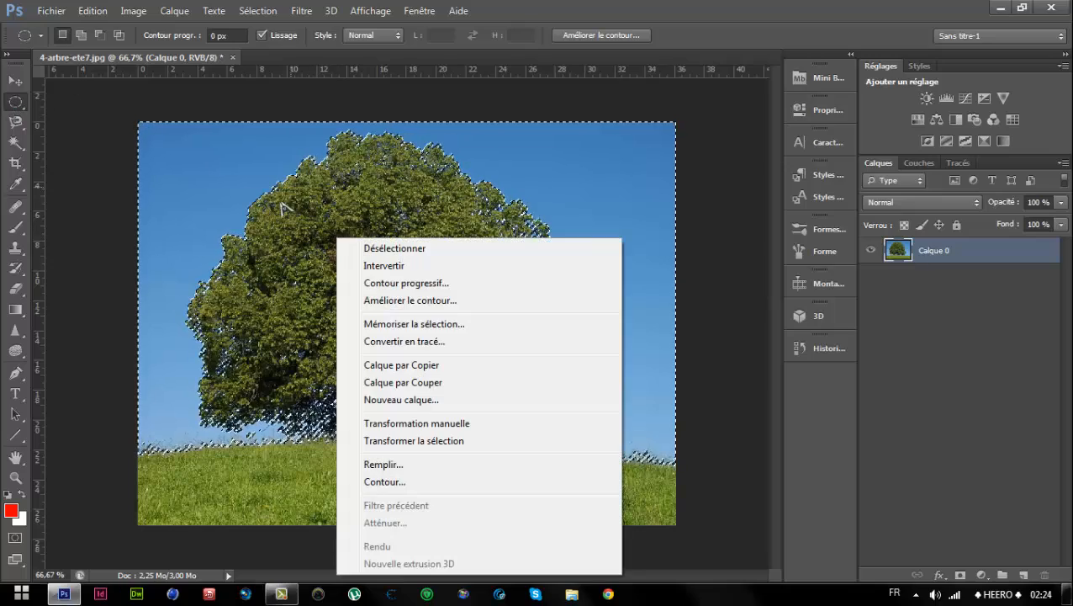
click(392, 263)
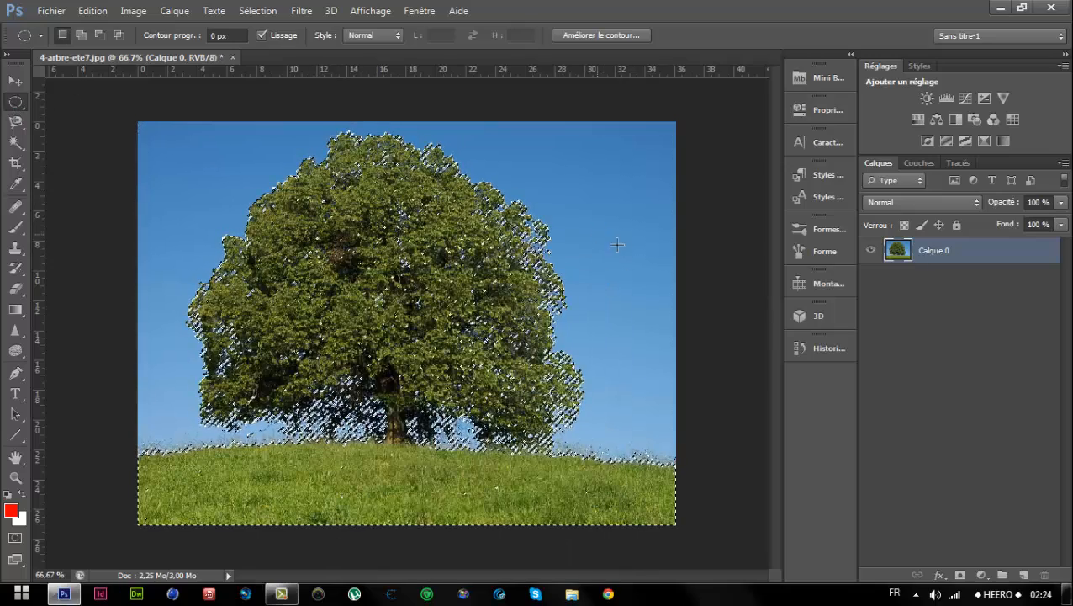
click(960, 575)
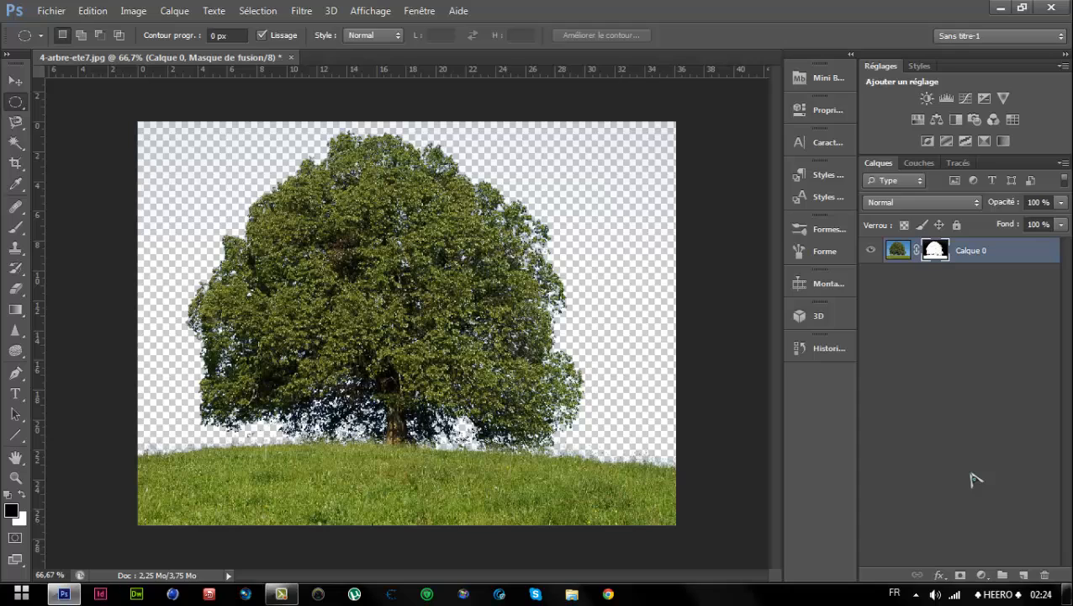
Mask out the grass below the tree by painting black on Calque 0's layer mask with a soft round 145 px brush at 0 % hardness
click(974, 477)
click(15, 227)
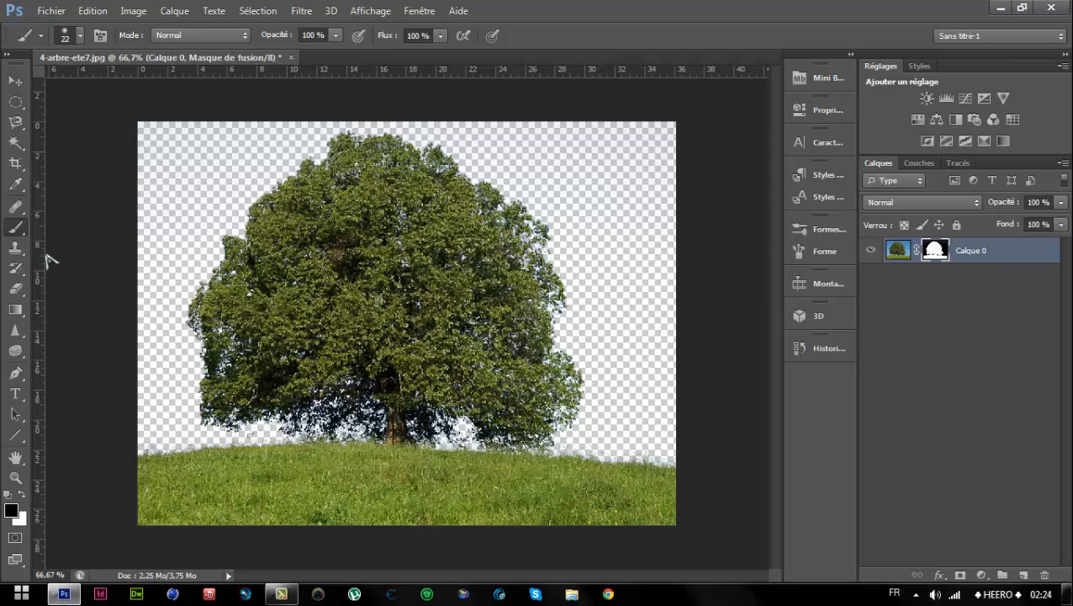
right_click(354, 366)
drag(373, 378, 428, 379)
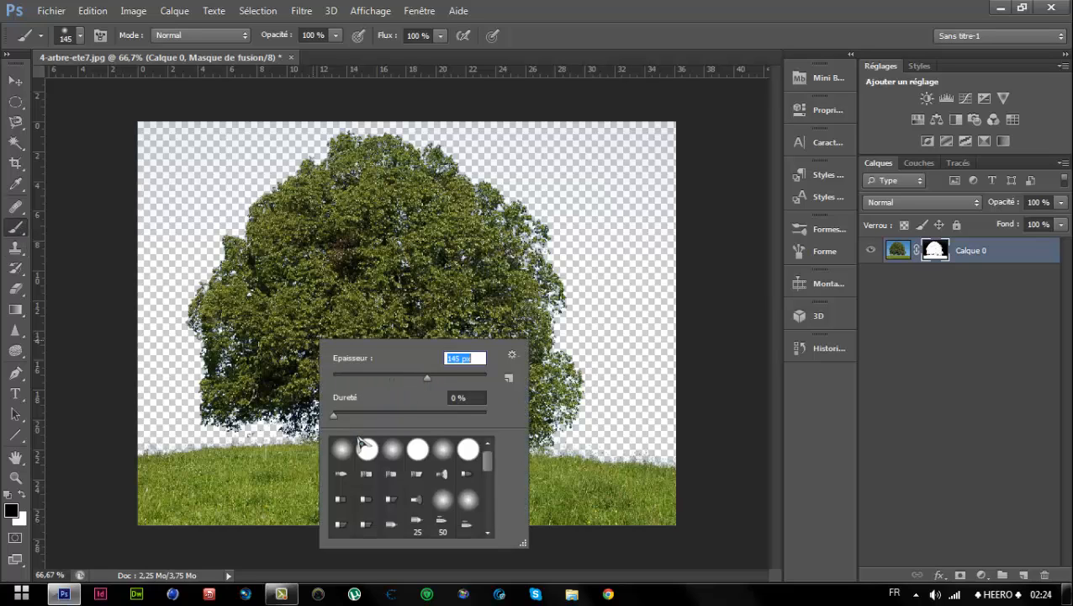
click(343, 454)
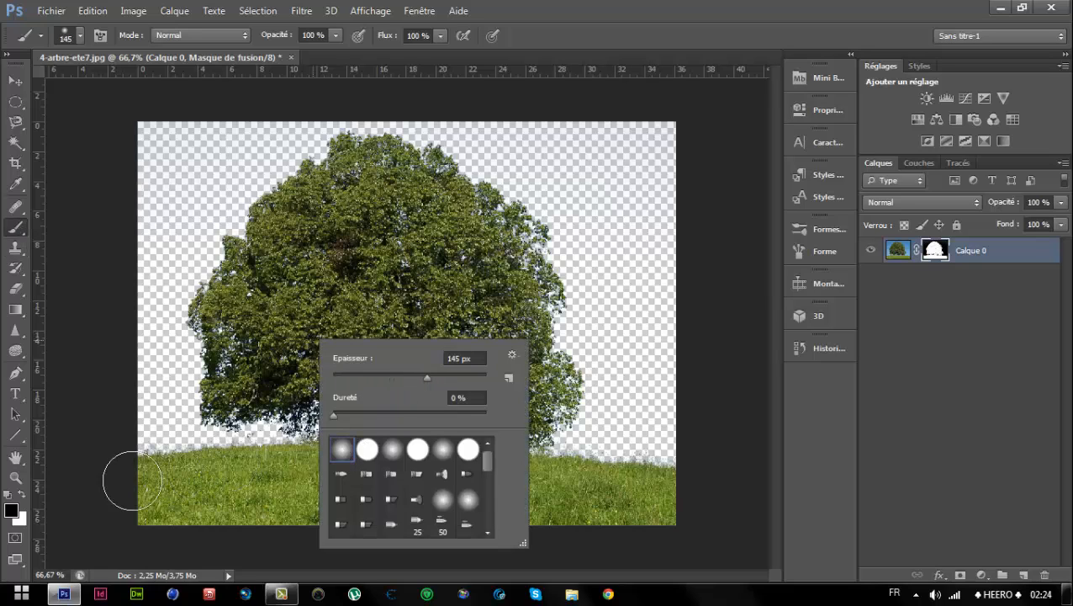
mouse_move(119, 480)
mouse_down()
mouse_move(242, 512)
mouse_move(136, 509)
mouse_move(140, 477)
mouse_move(168, 471)
mouse_move(536, 557)
mouse_move(746, 524)
mouse_move(760, 496)
mouse_move(201, 491)
mouse_move(386, 509)
mouse_up()
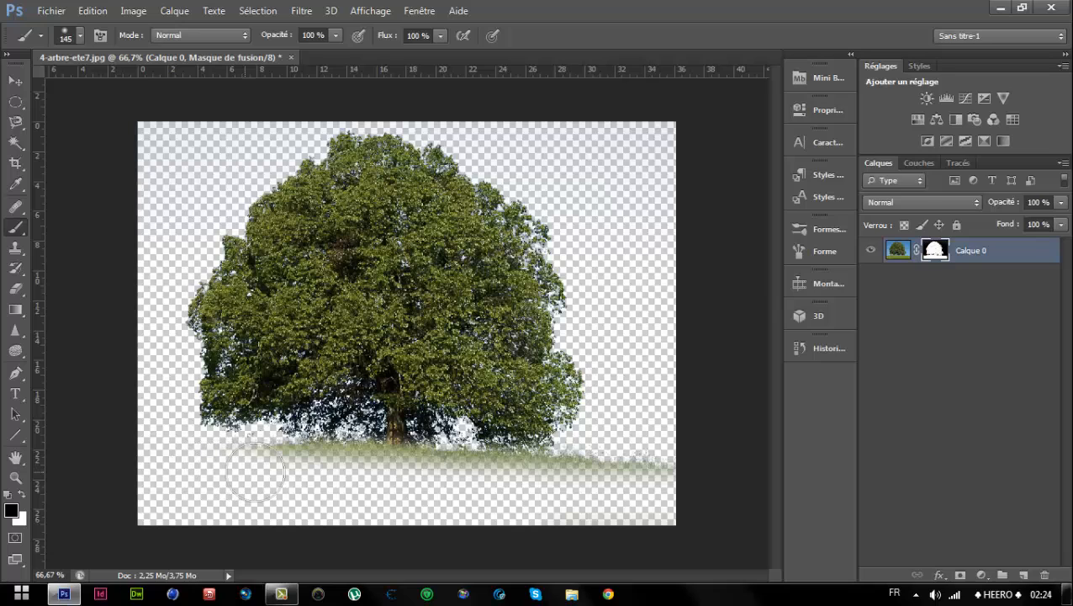
mouse_move(256, 473)
mouse_down()
mouse_move(487, 478)
mouse_move(521, 492)
mouse_move(685, 478)
mouse_move(326, 468)
mouse_up()
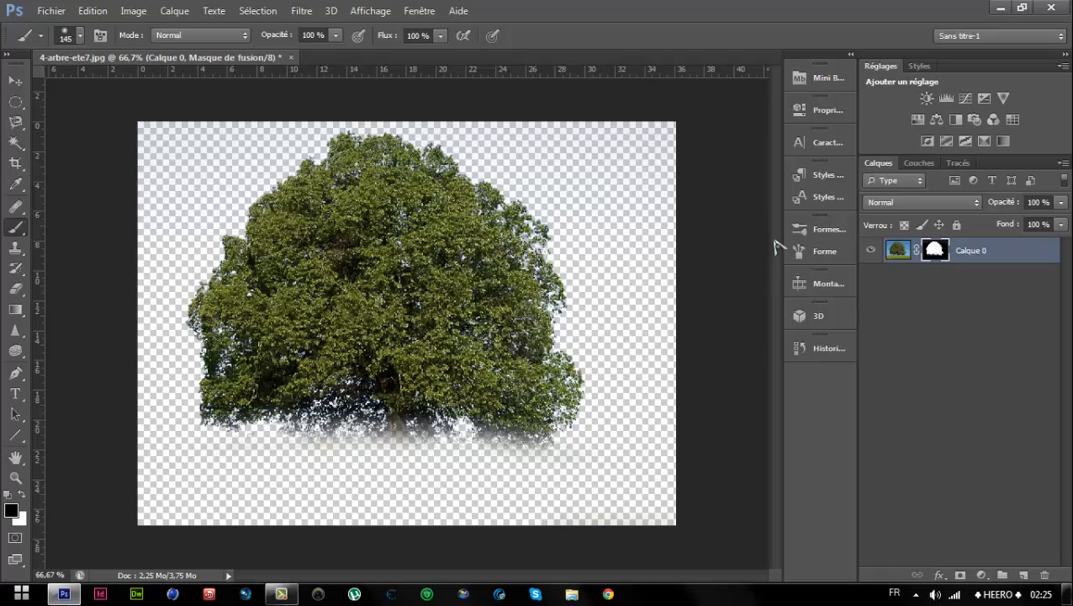
Inspect the tree's foliage and cutout edges up close for remaining sky fringes
scroll(298, 288, up, 8)
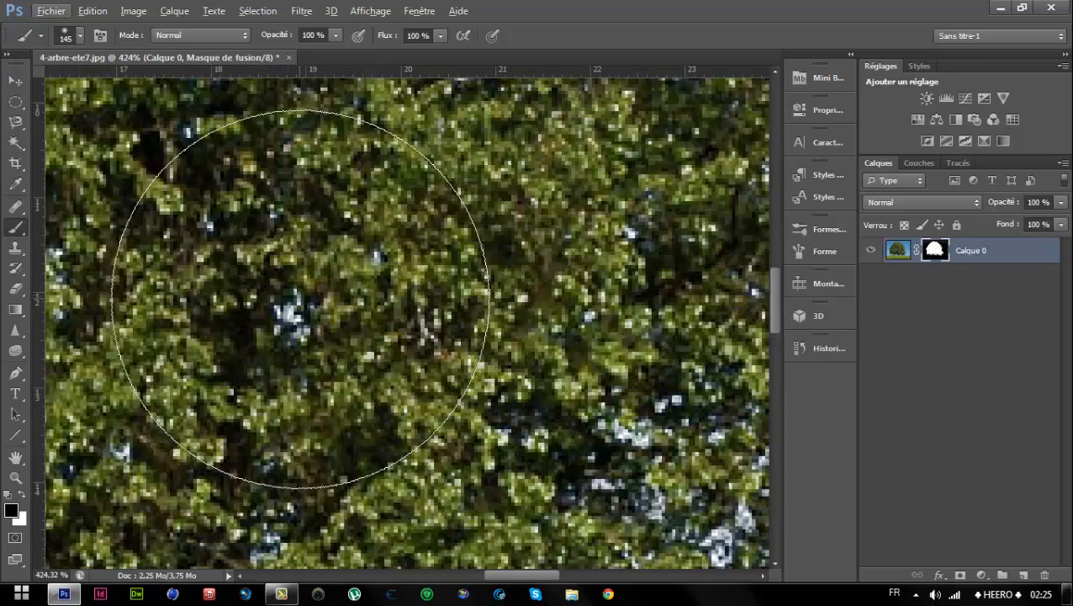
scroll(327, 322, down, 4)
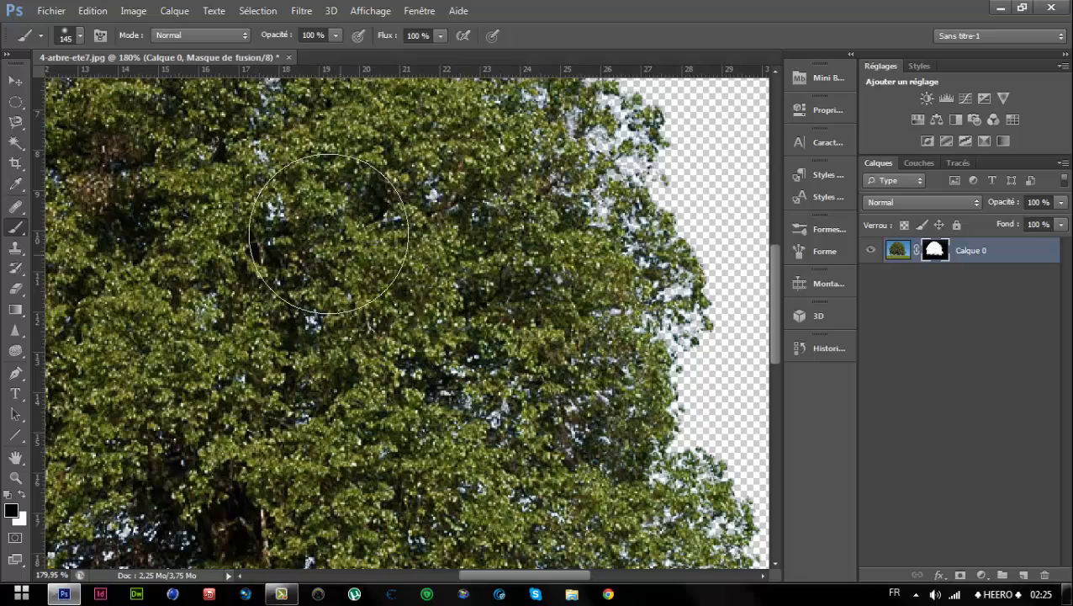
scroll(425, 286, up, 5)
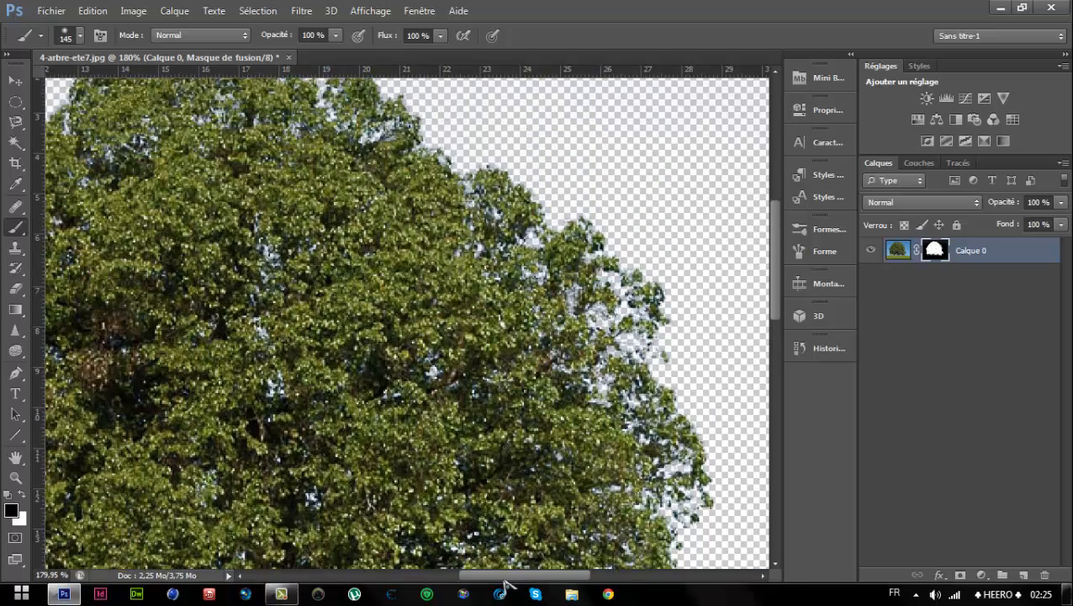
drag(547, 574, 482, 571)
scroll(395, 421, down, 8)
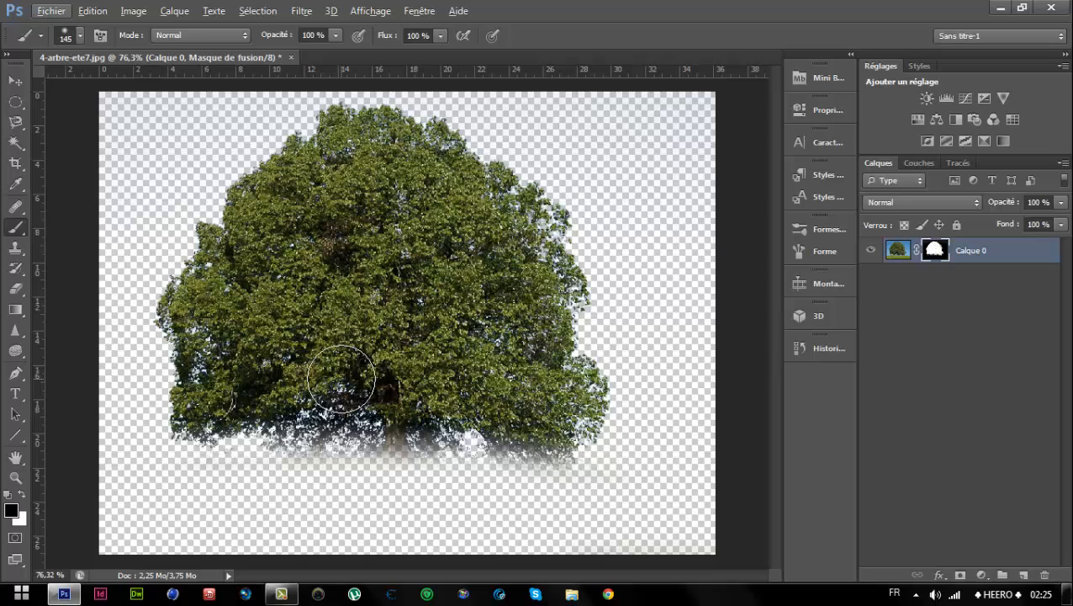
Choose PNG as the format for saving a copy of the cutout as 4-arbre-ete7.png, and cancel the save
click(51, 11)
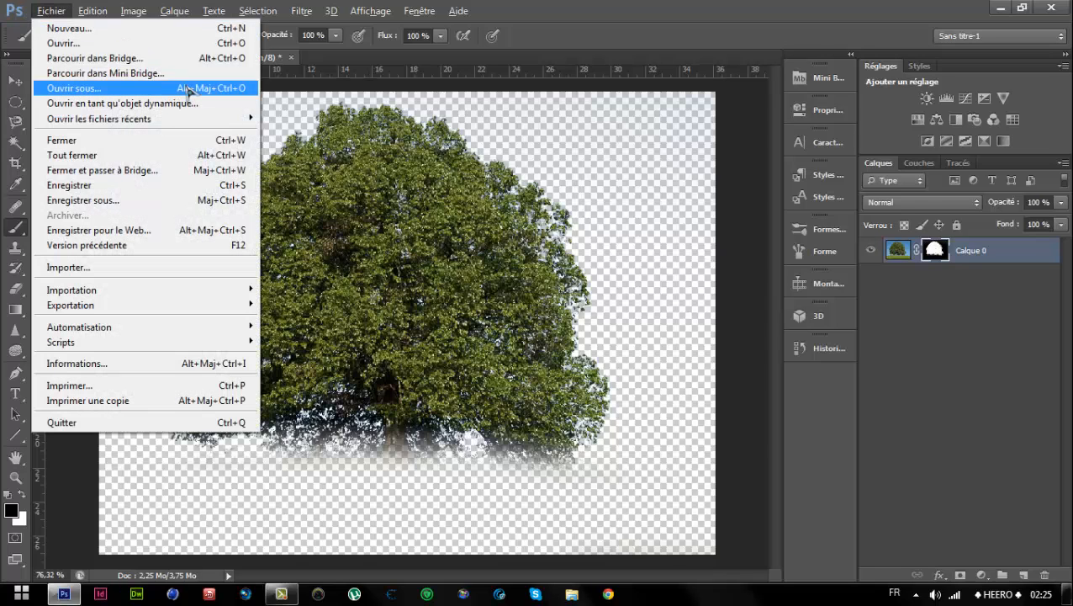
click(105, 200)
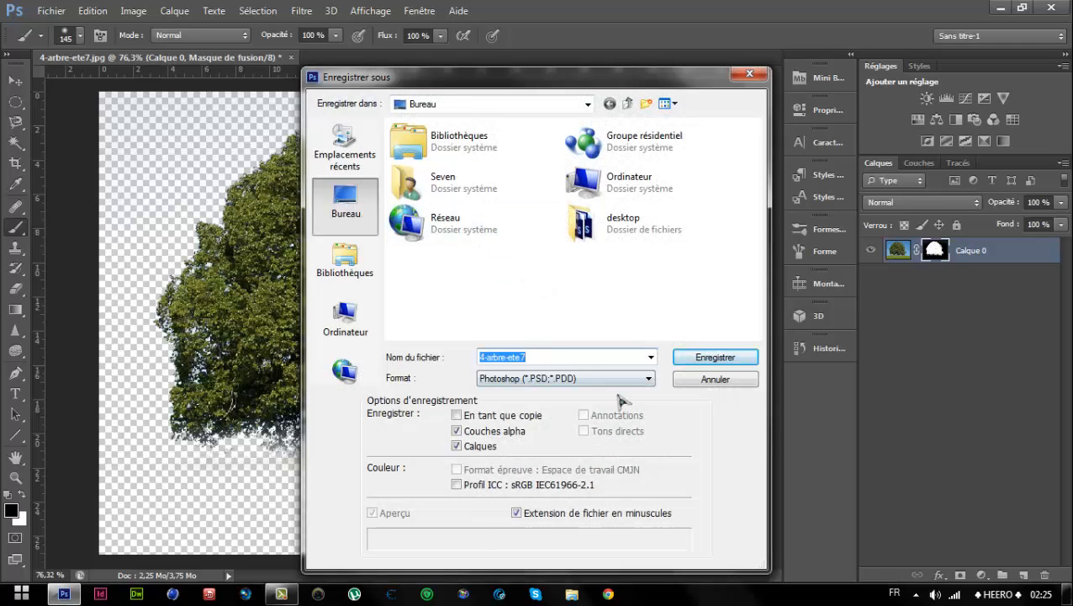
click(622, 378)
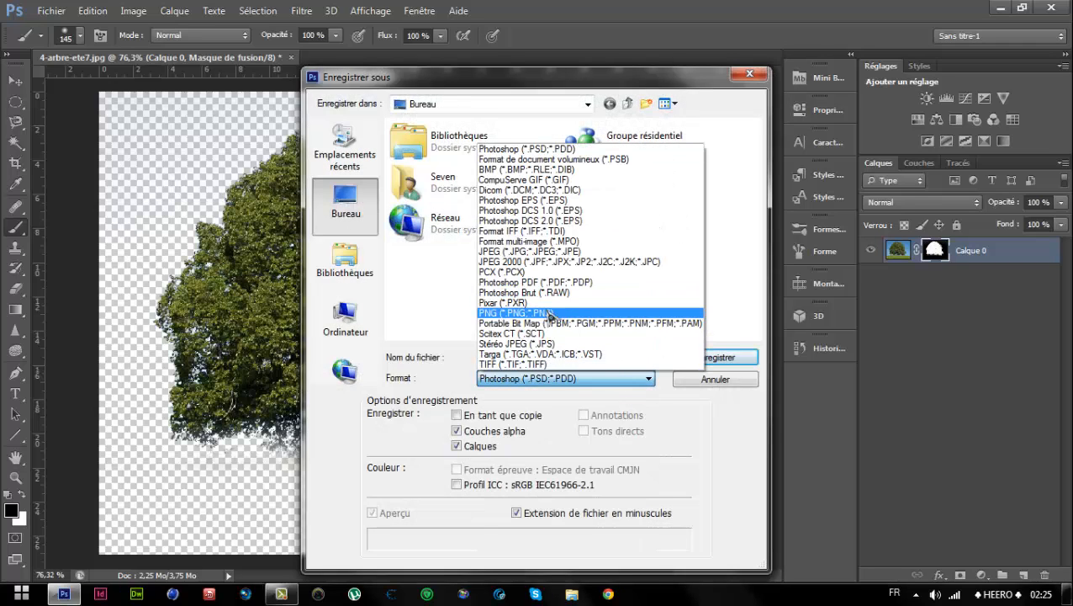
click(549, 313)
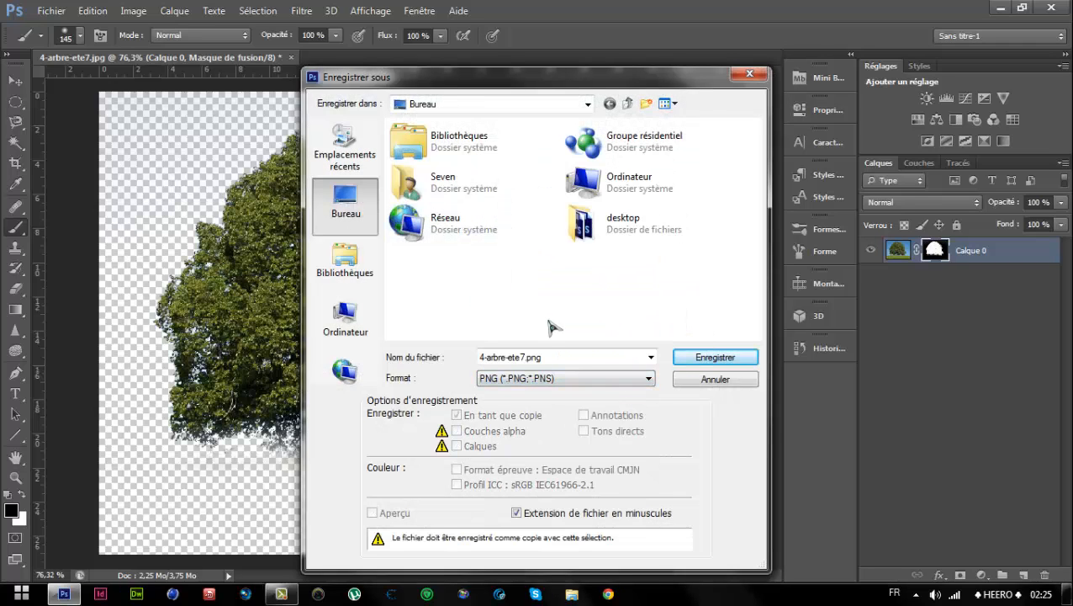
click(716, 380)
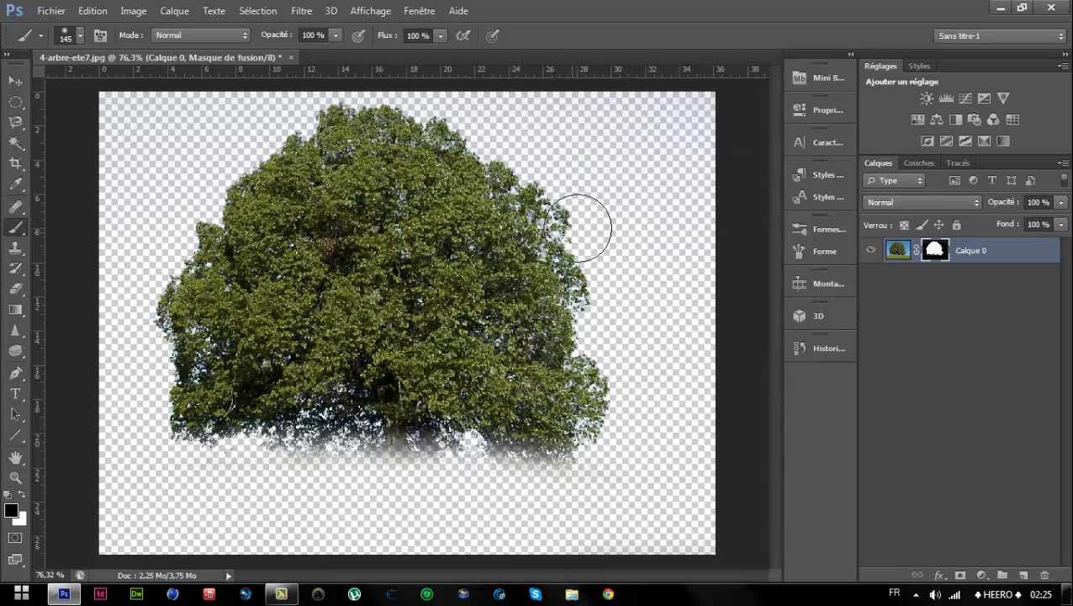
Quit Photoshop without saving the document, and move the 4-arbre-ete7 image from the desktop to the Corbeille
click(1050, 7)
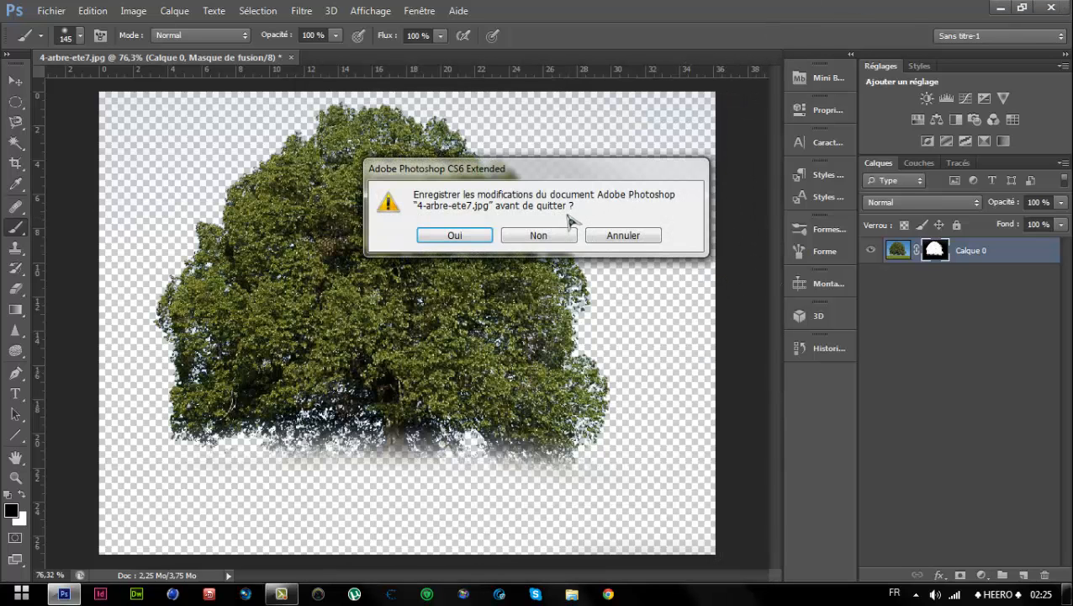
click(543, 236)
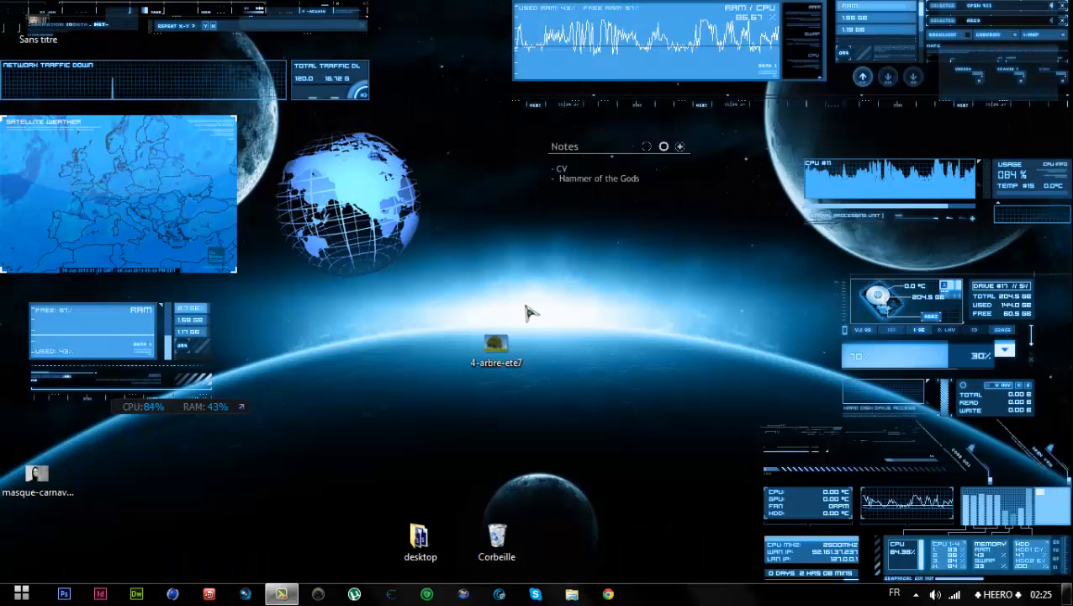
drag(517, 369, 496, 531)
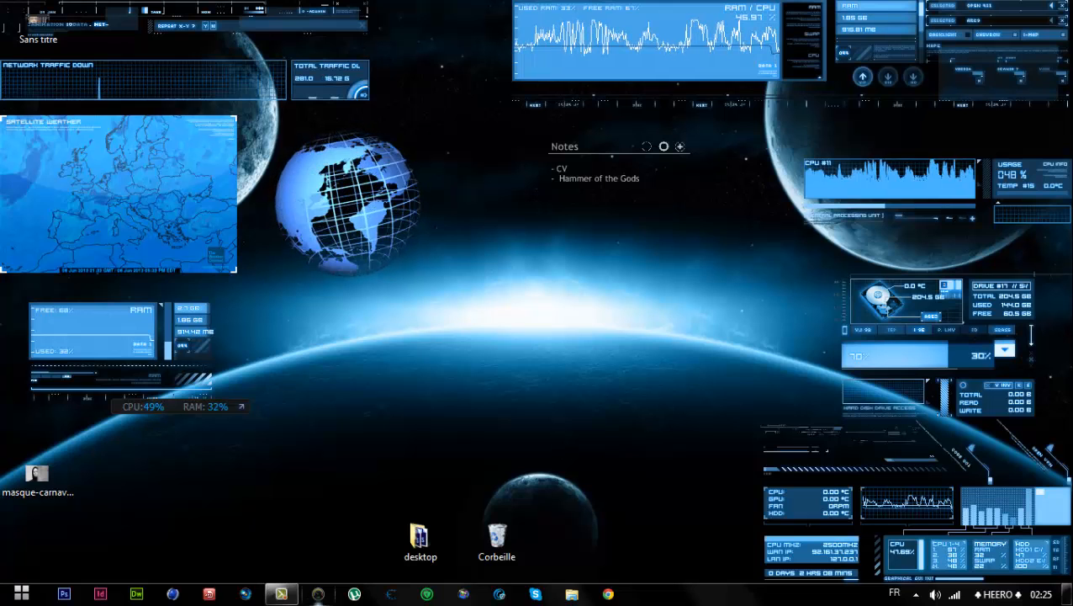
click(281, 594)
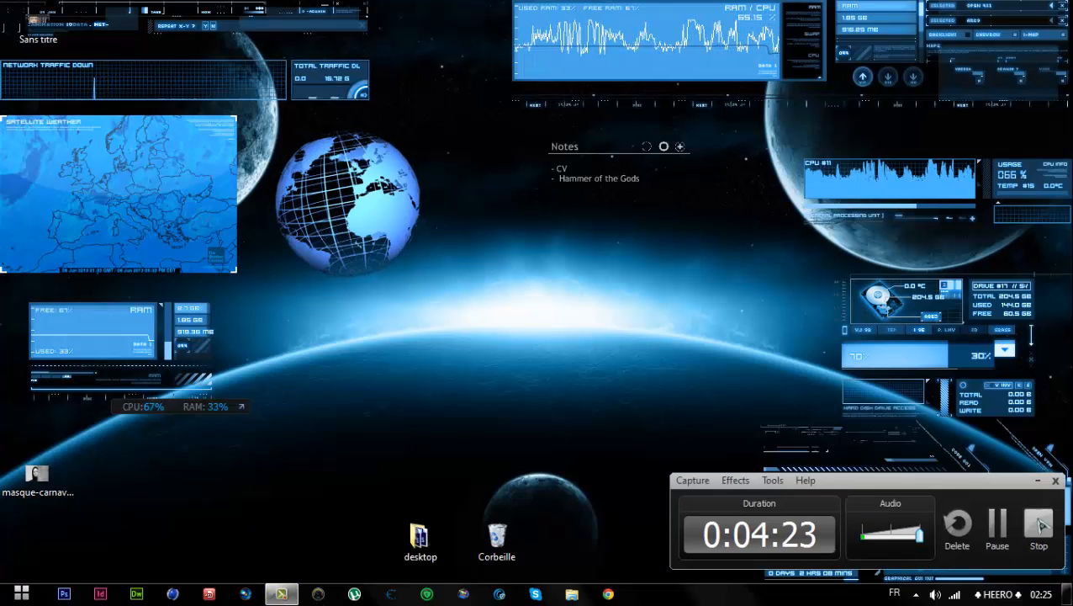